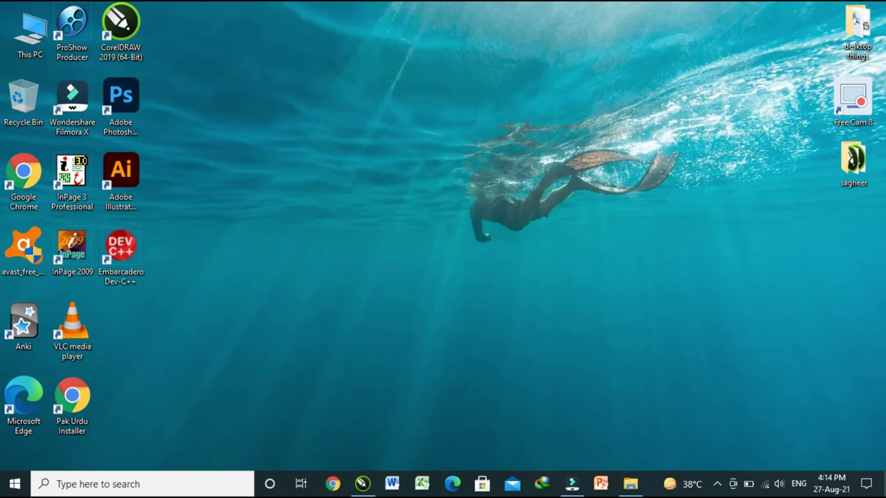
Start CorelDRAW 2019 and dismiss the warning about the missing file location.
left_click(121, 32)
double_click(121, 43)
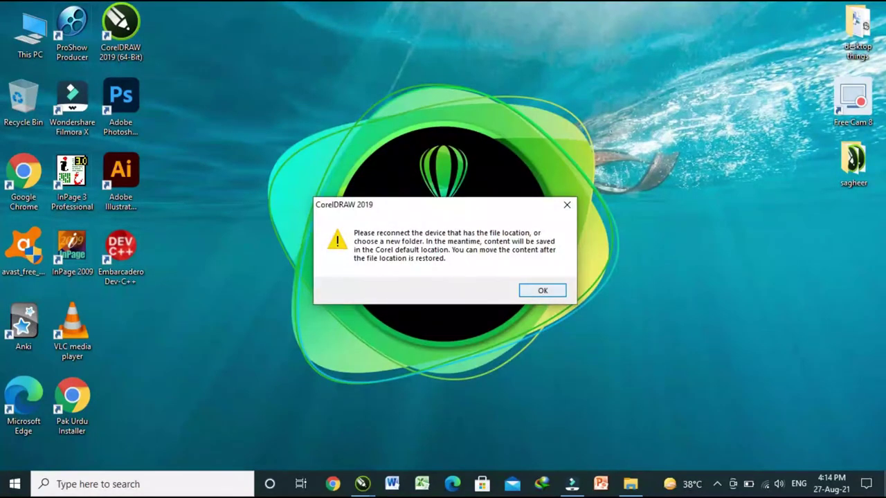
left_click(542, 290)
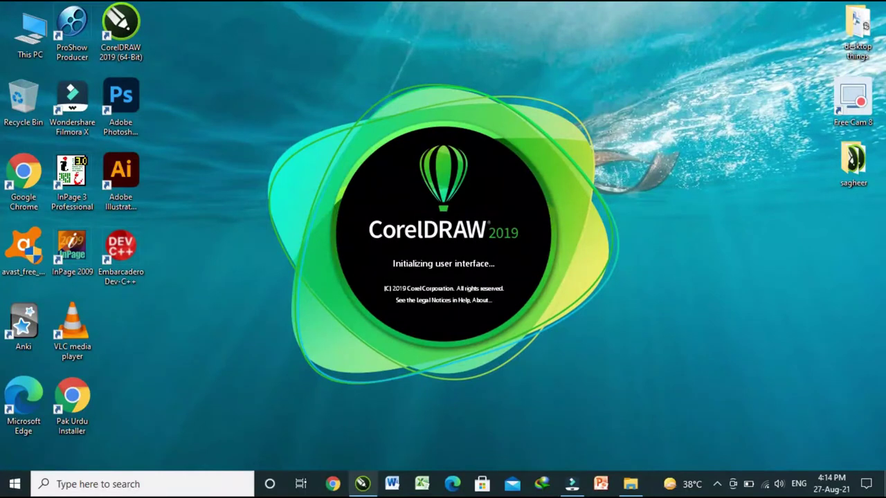
mouse_move(363, 484)
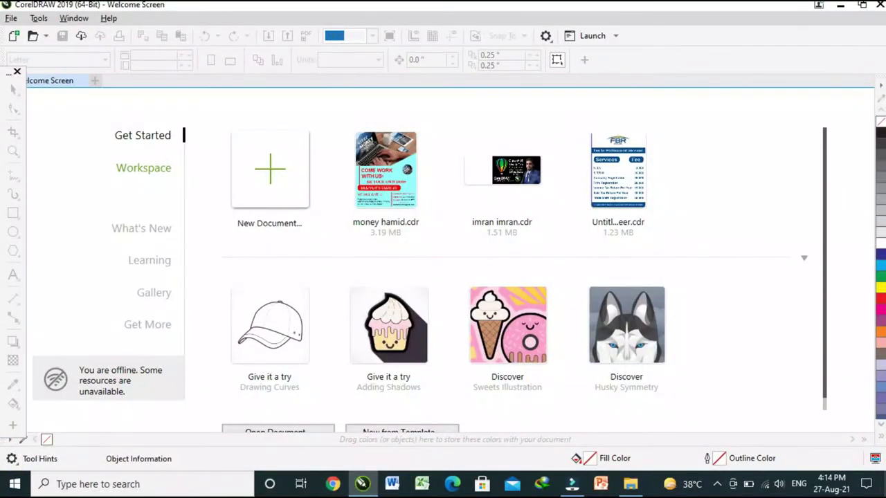
Create a new A4 portrait document in RGB at 300 dpi and view the tools grouped with the Crop tool.
left_click(270, 169)
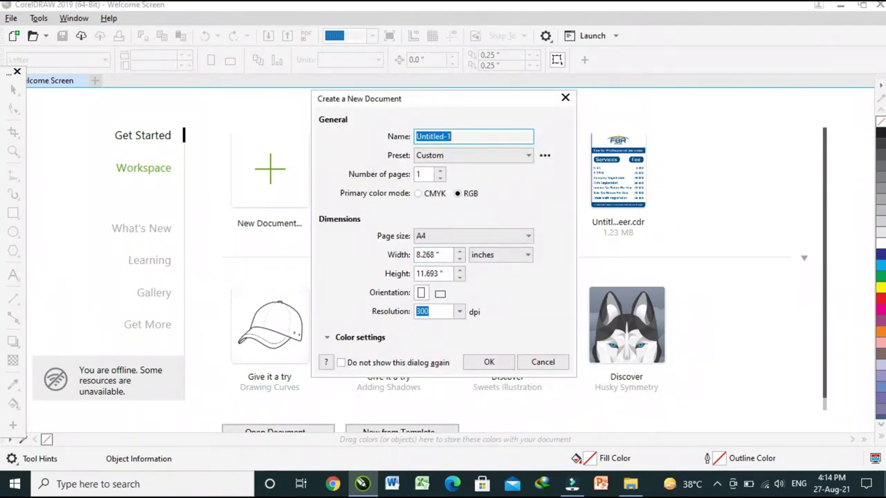
left_click(488, 362)
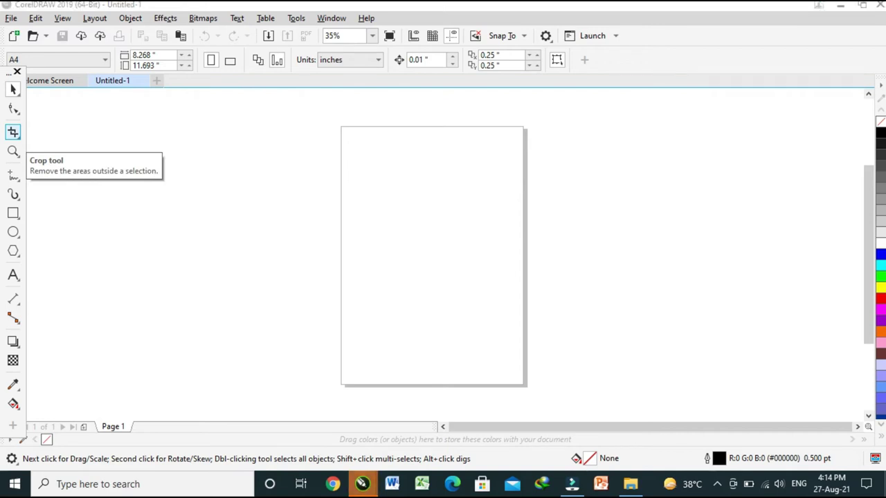
left_click(14, 132)
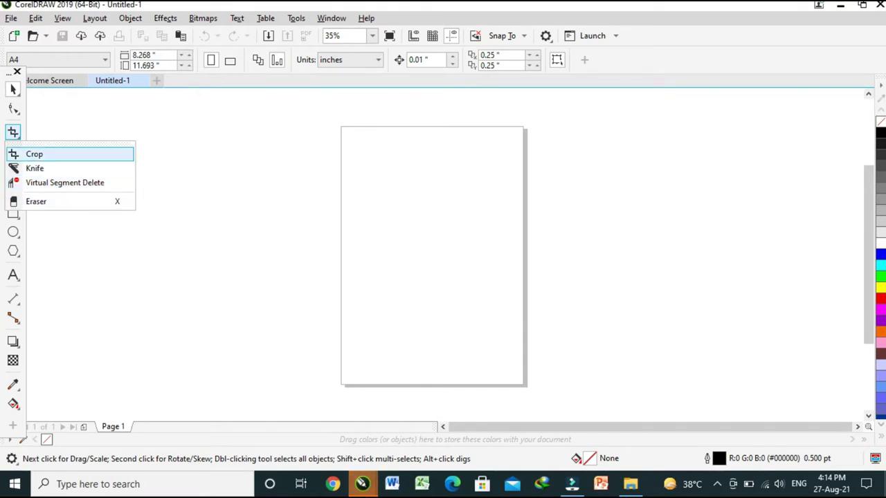
key("Escape")
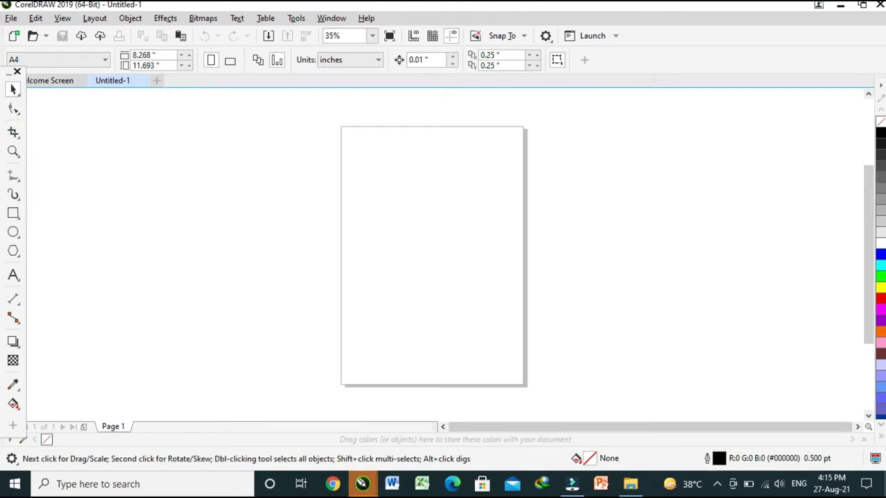
Draw a wide rectangle about 16.9 by 7.1 inches across the page and fill it with yellow.
left_click(13, 214)
left_click_drag(194, 162, 566, 318)
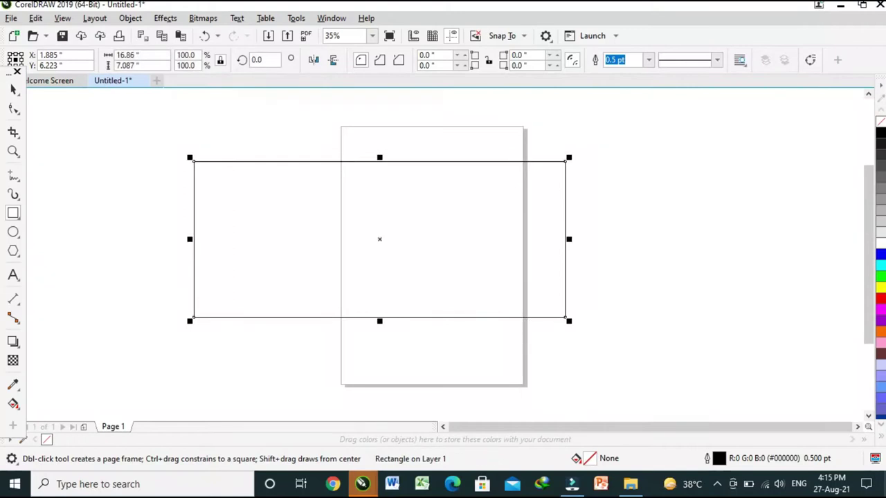
left_click(880, 287)
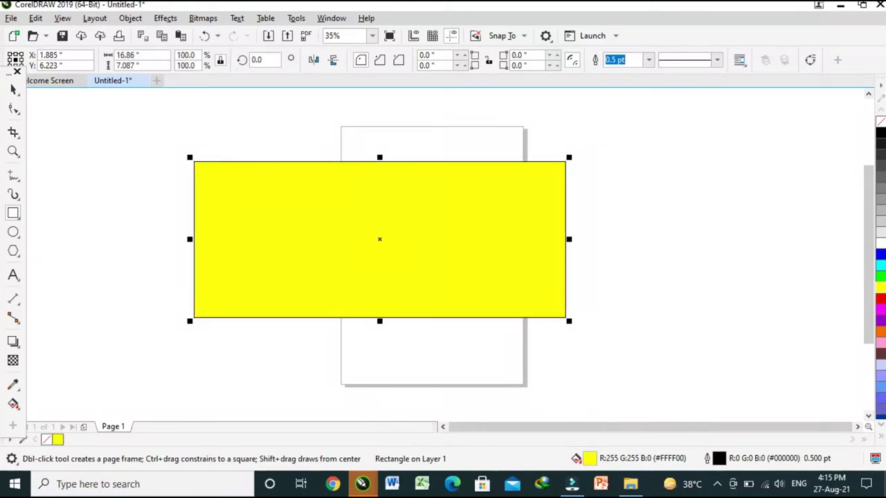
Crop the yellow rectangle to its left part using a crop area about 8.1 by 9.5 inches.
left_click(13, 132)
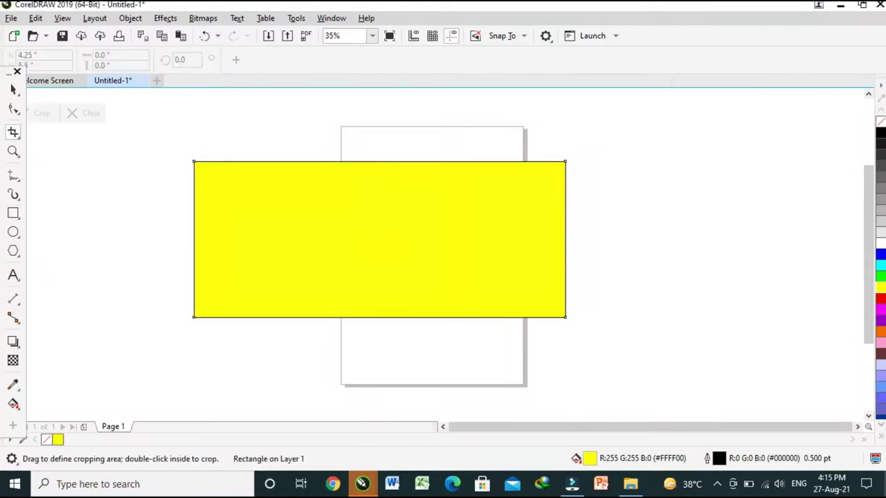
left_click_drag(175, 141, 353, 351)
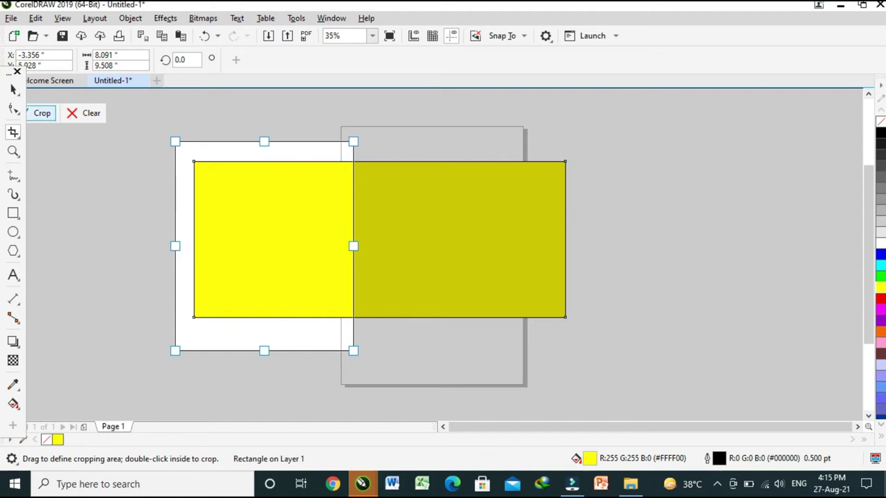
left_click(41, 113)
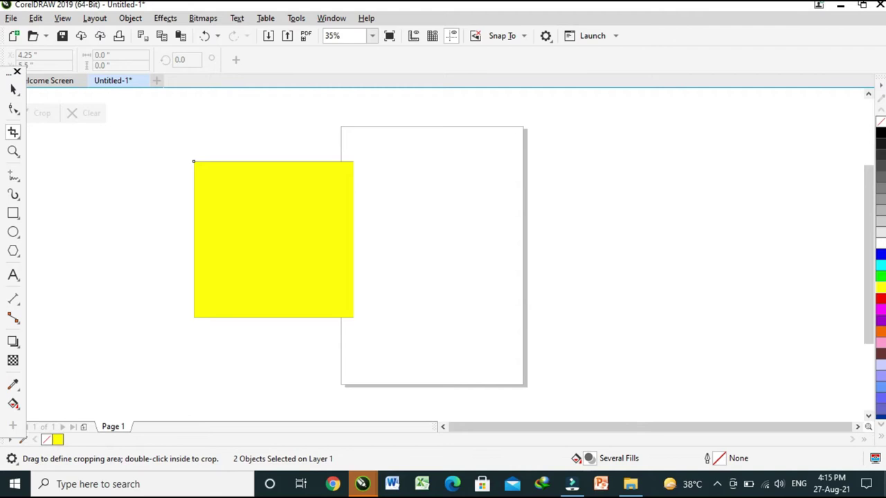
left_click(13, 89)
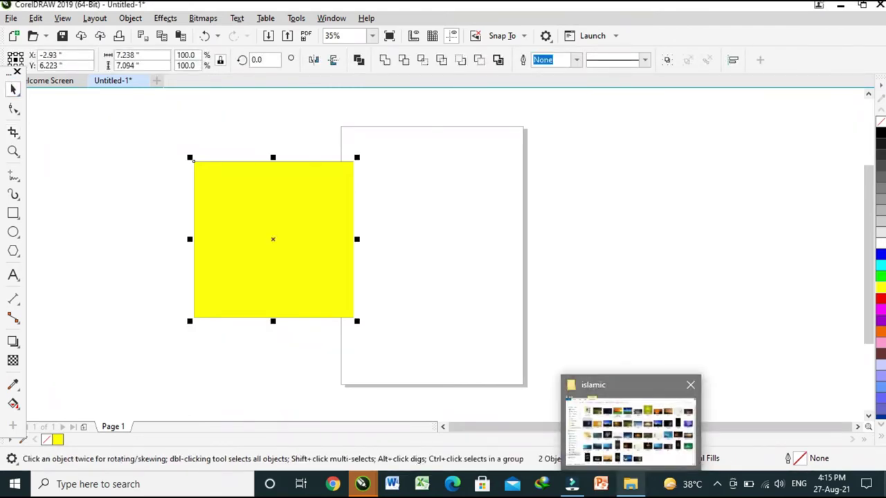
Place the dark blue book photo from the islamic folder on the page and crop it to the book and flowers, about 1.46 by 1.63 inches.
left_click(630, 484)
left_click_drag(146, 185, 511, 279)
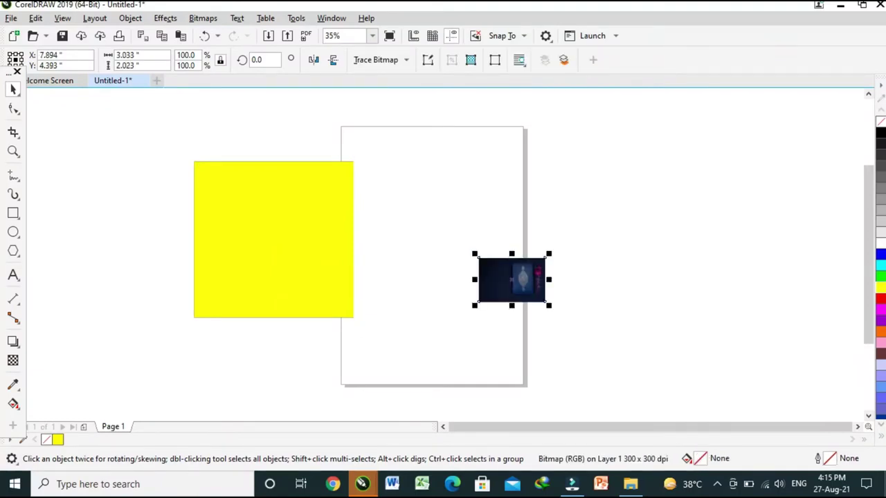
key("shift+F2")
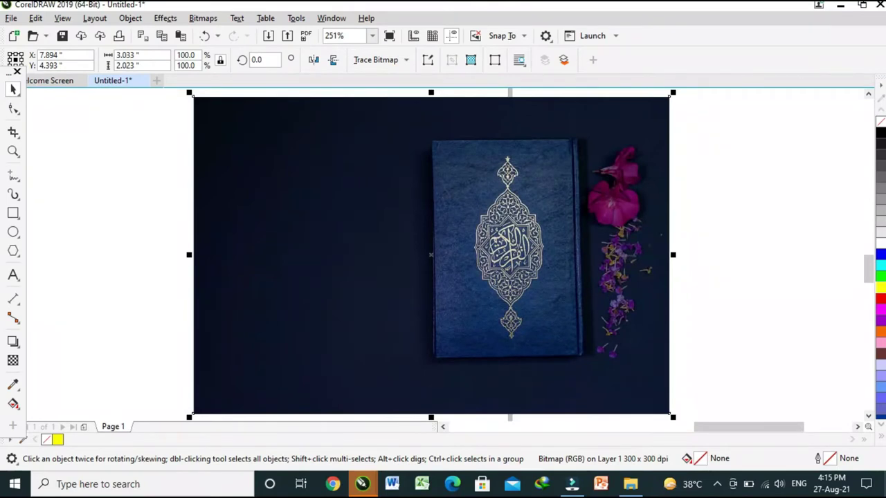
scroll(97, 155, "down", 1)
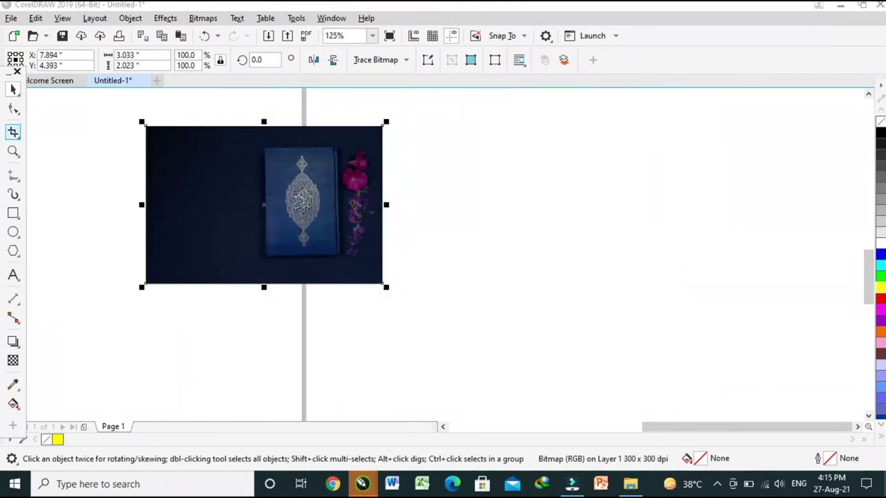
left_click(13, 132)
left_click_drag(371, 137, 256, 265)
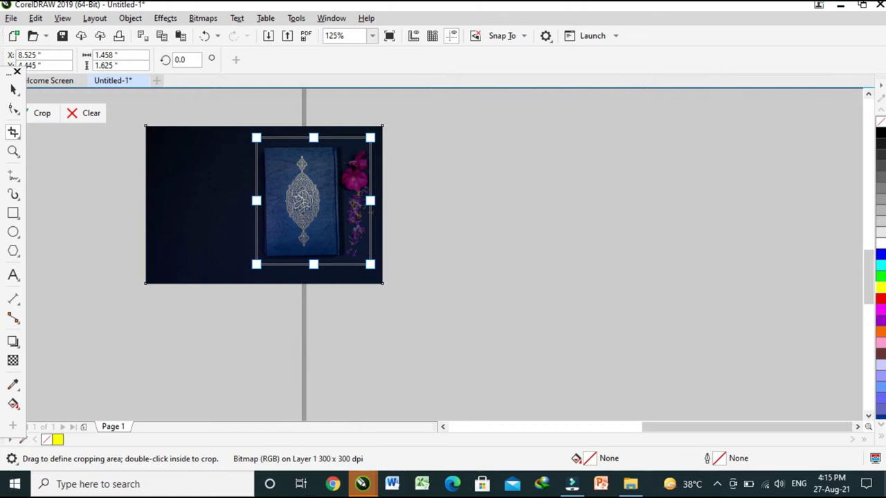
left_click(42, 112)
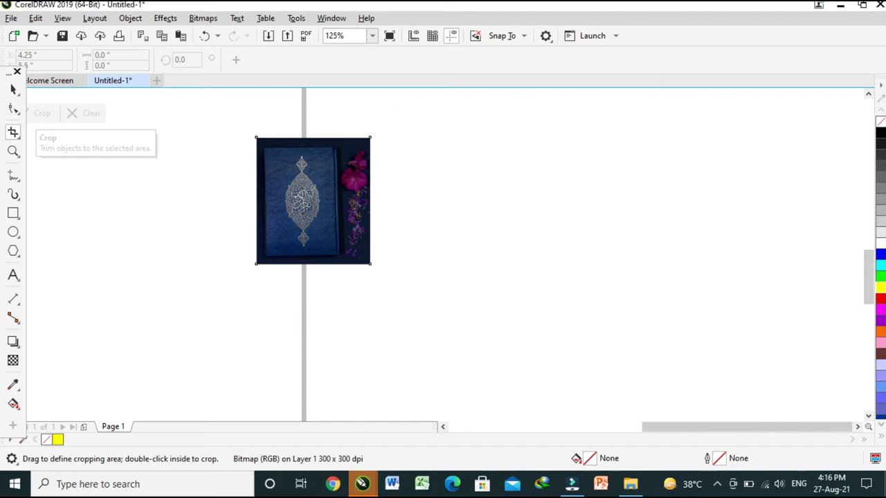
left_click(14, 89)
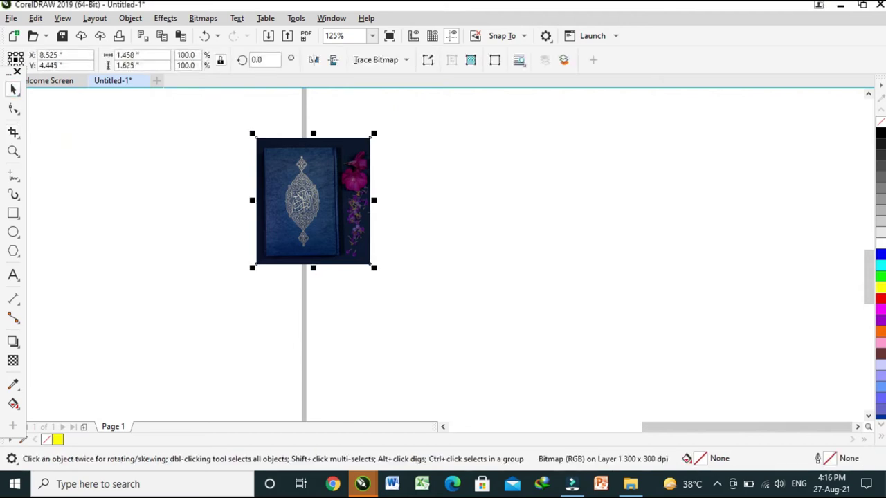
key("F4")
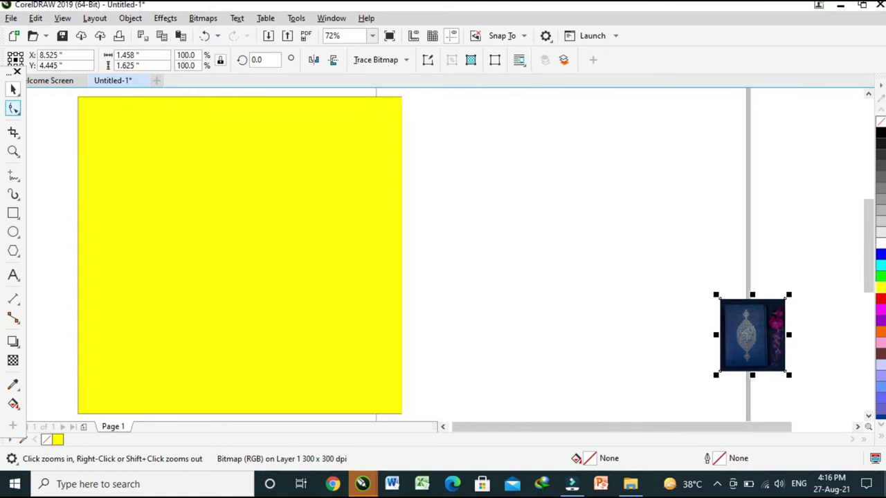
left_click(13, 108)
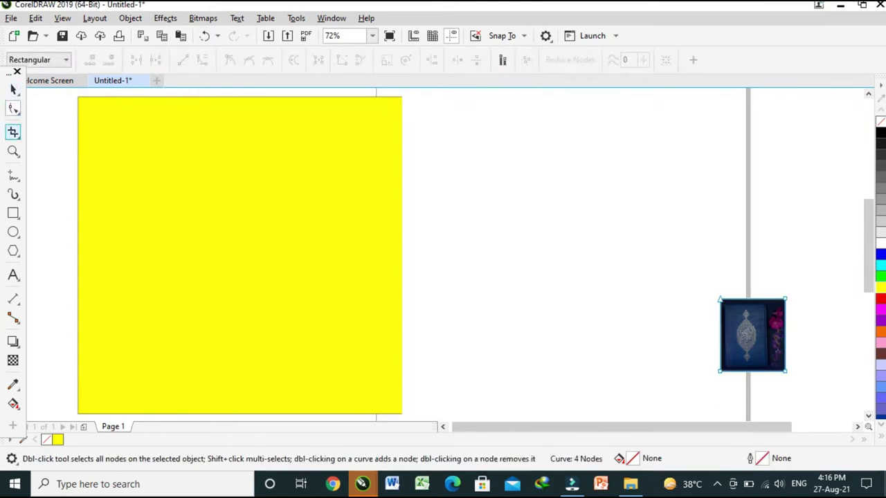
left_click(13, 131)
left_click(13, 231)
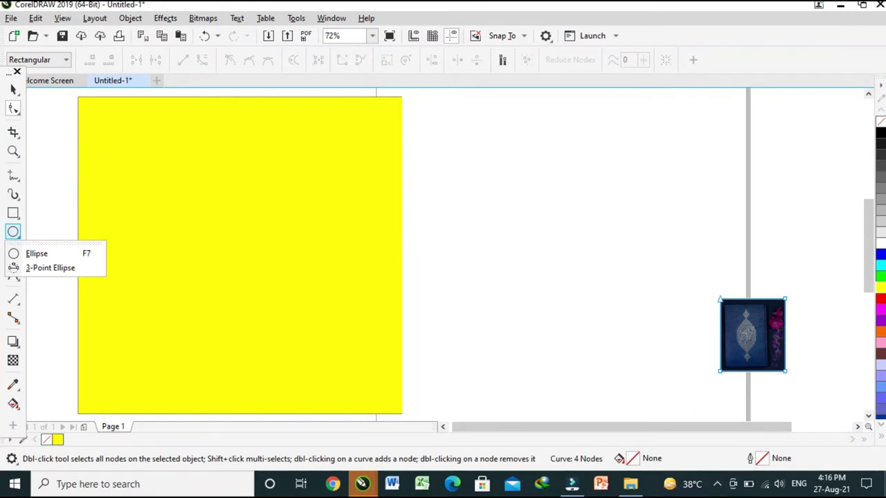
key("Escape")
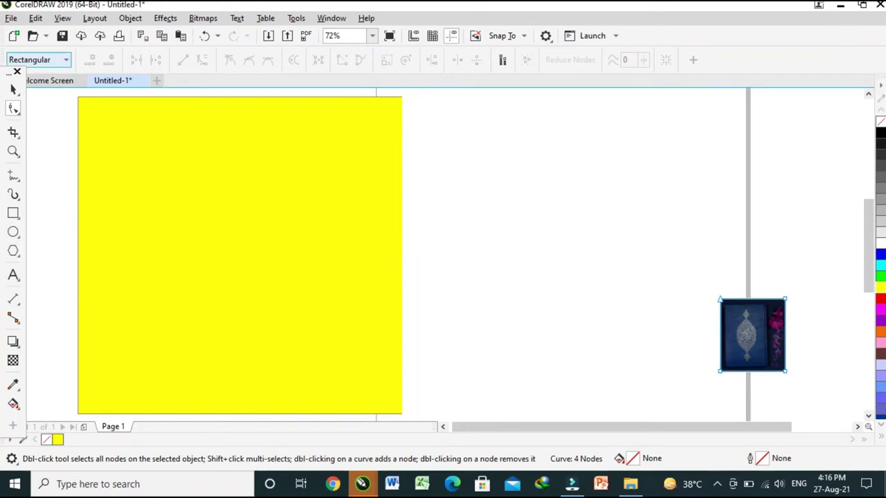
Delete the yellow shape and draw an unfilled rectangle about 9.7 by 4.0 inches in its place.
left_click(13, 90)
left_click(239, 254)
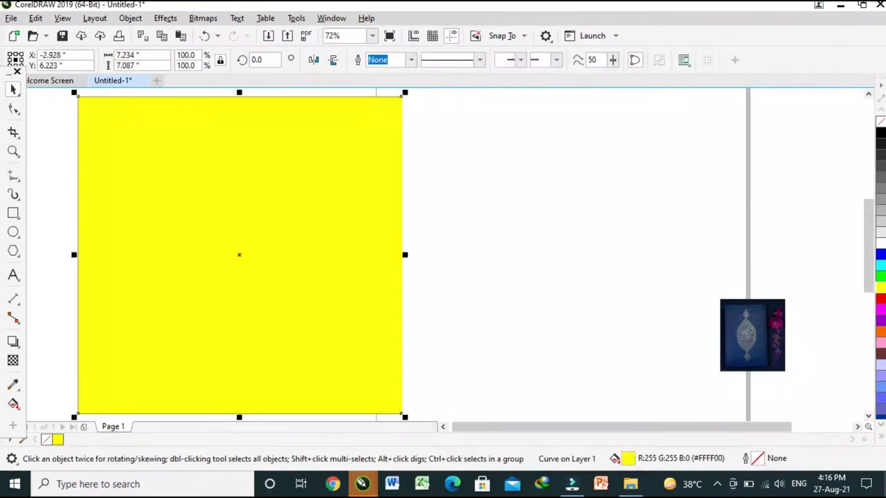
key("Delete")
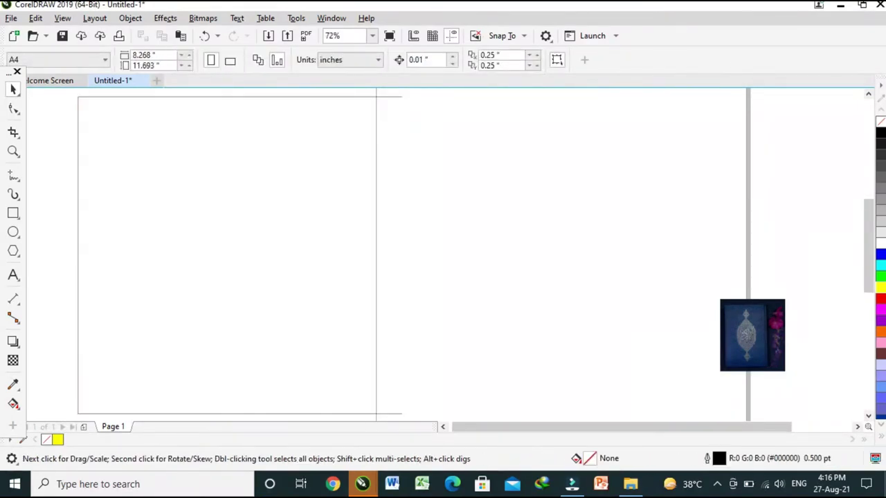
key("F6")
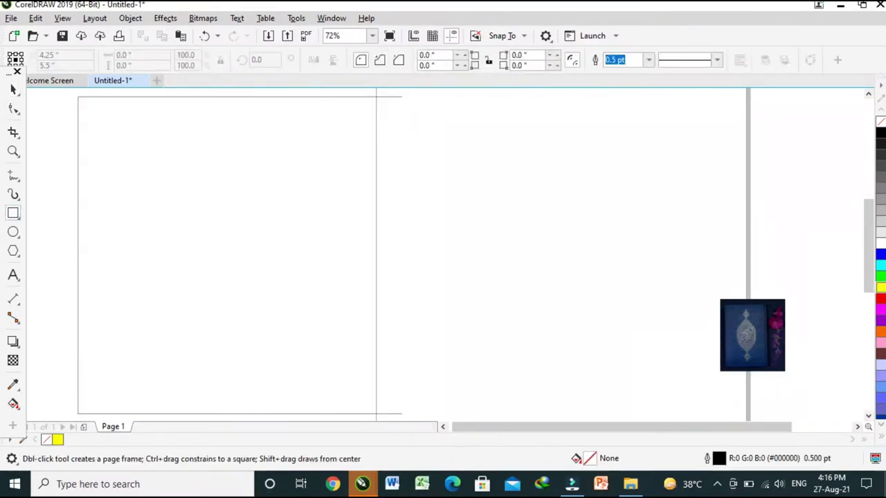
left_click_drag(180, 156, 611, 335)
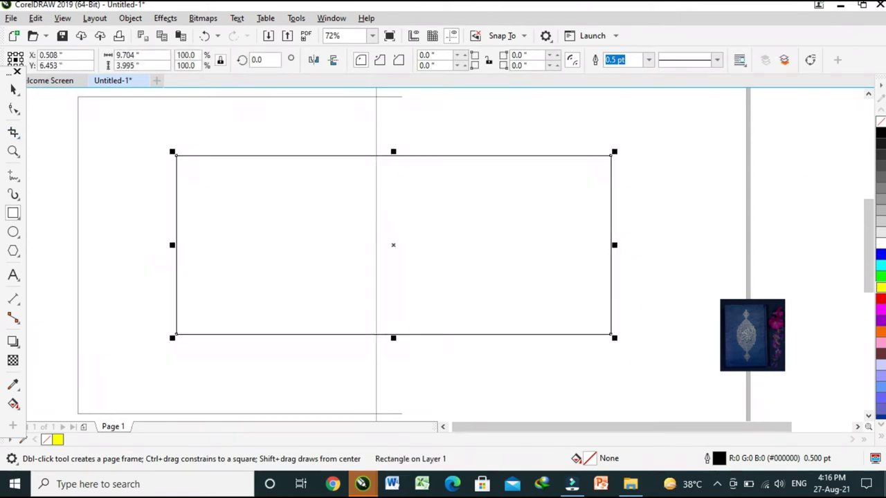
Slice the new rectangle into four pieces with the Knife tool, making one near-vertical and one near-horizontal cut edge to edge.
left_click(13, 132)
left_click(13, 132)
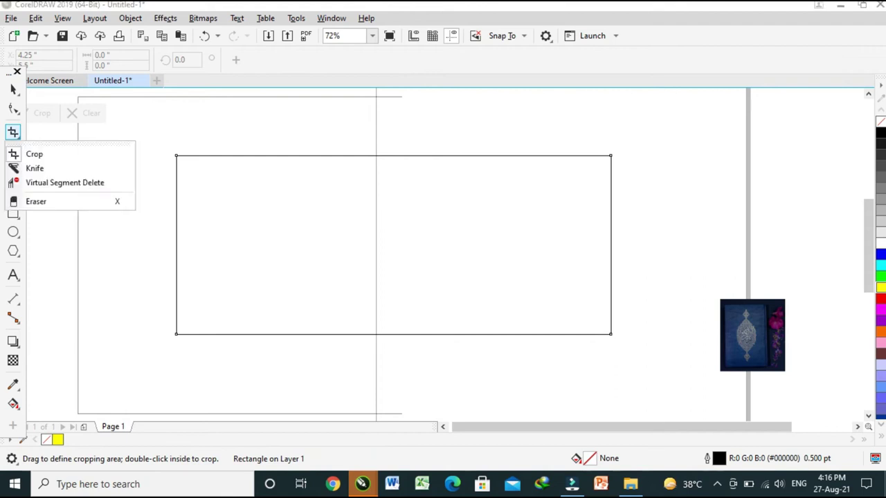
left_click(35, 168)
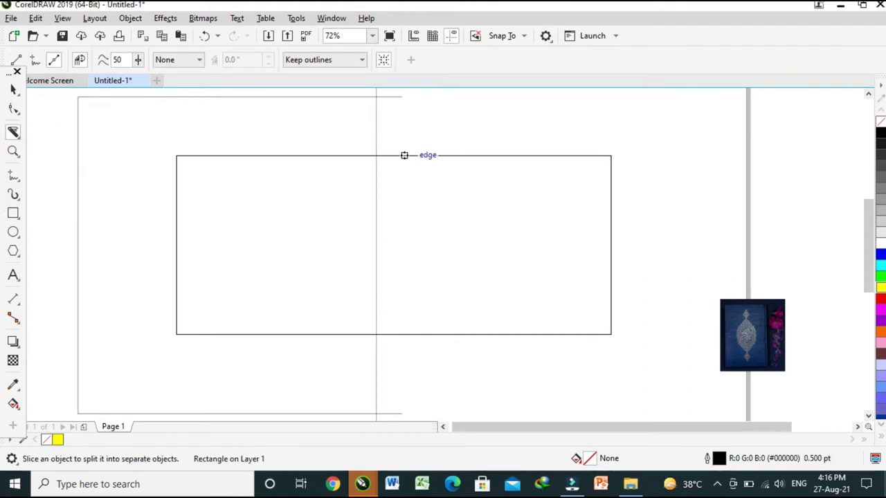
left_click_drag(400, 155, 408, 334)
left_click(409, 334)
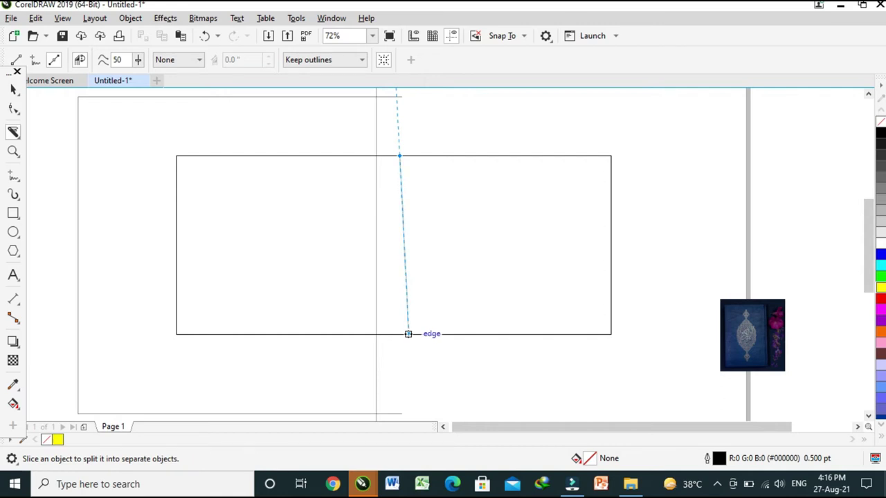
left_click(409, 334)
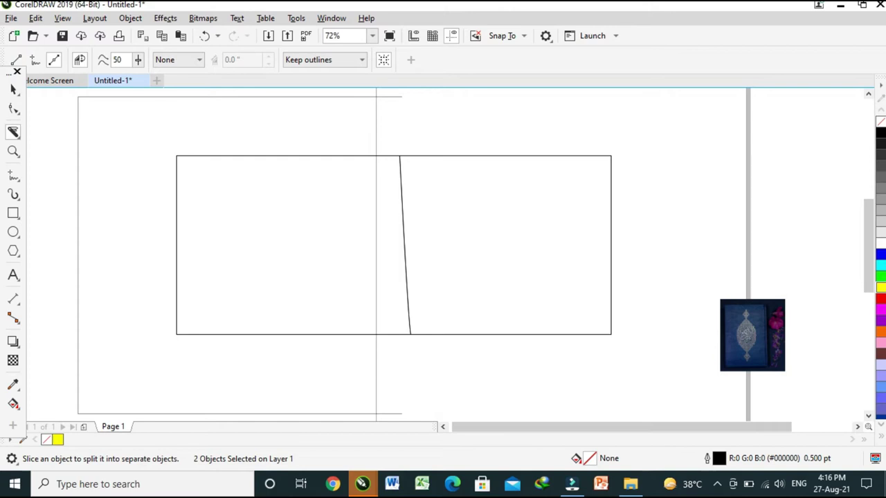
left_click(176, 227)
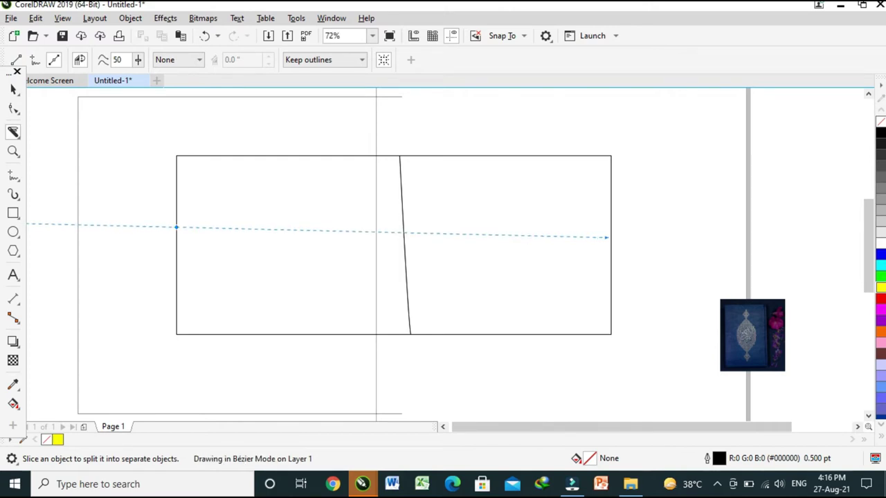
left_click(611, 237)
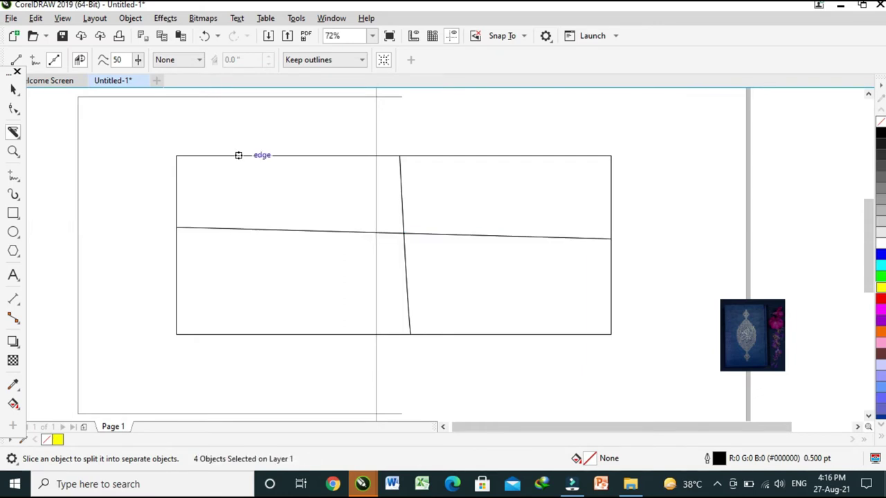
Move the upper-left, lower-left and upper-right pieces away from the lower-right piece, and show the lower-right piece's nodes.
key("space")
left_click_drag(124, 123, 447, 273)
left_click_drag(290, 194, 148, 165)
left_click_drag(292, 281, 178, 306)
left_click_drag(506, 198, 729, 169)
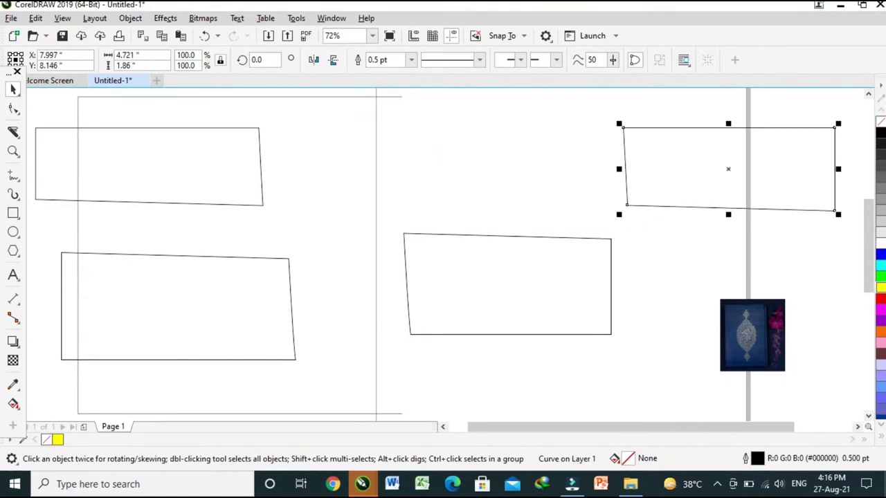
double_click(507, 283)
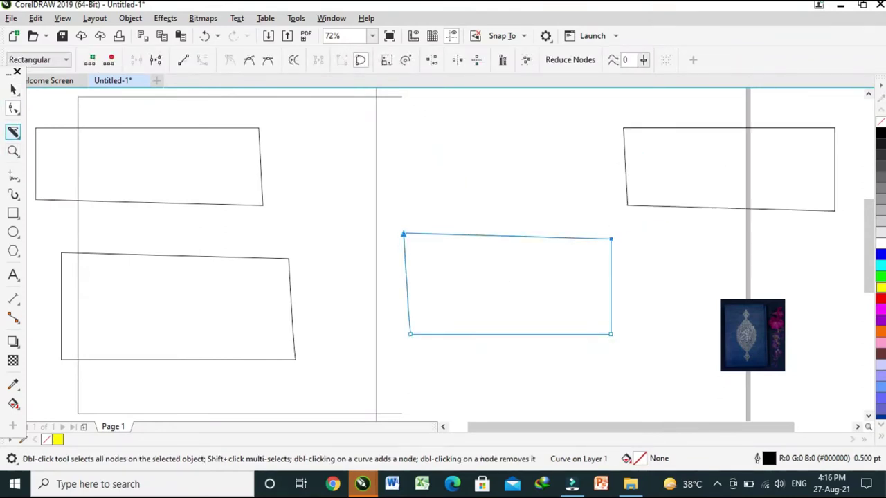
left_click(13, 131)
left_click(34, 169)
left_click(153, 128)
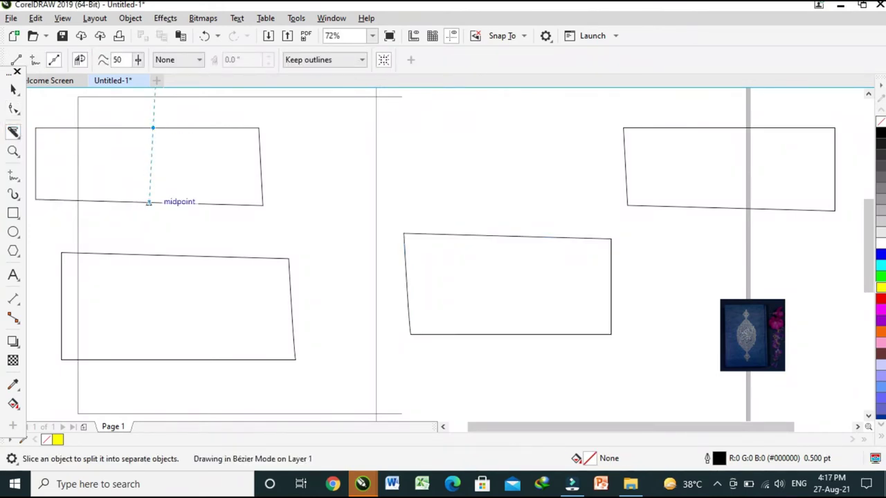
mouse_move(148, 202)
left_mouse_down()
mouse_move(168, 253)
mouse_move(147, 203)
left_mouse_up()
key("Escape")
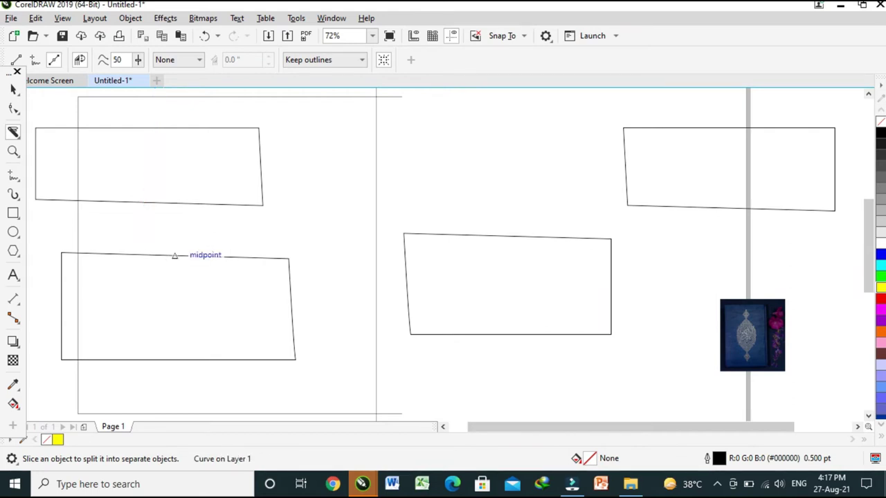
Slice the lower-left piece in two with the Knife tool between the midpoints of its long edges, and move the halves apart.
left_click(174, 255)
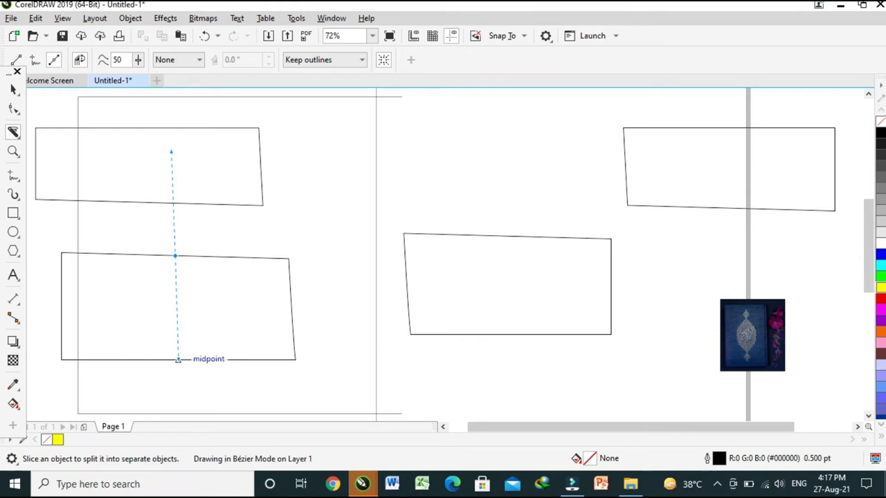
left_click(178, 360)
key("space")
left_click_drag(351, 308, 150, 395)
left_click_drag(309, 194, 170, 359)
left_click_drag(234, 274, 334, 225)
left_click_drag(120, 274, 189, 312)
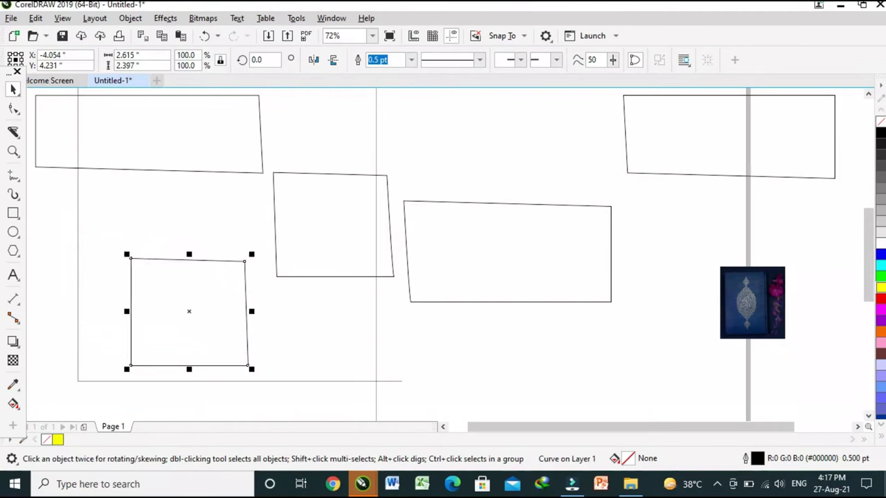
Select all five sliced pieces together and delete them, keeping the book photo.
left_click(149, 133)
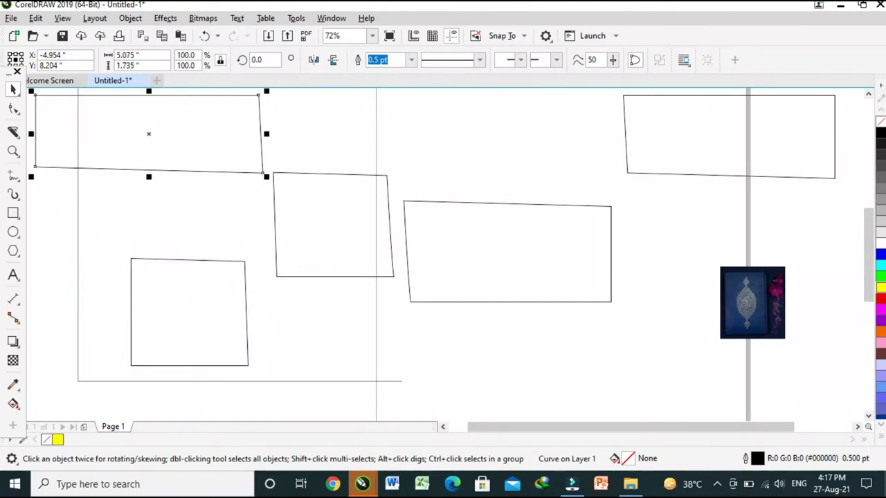
left_click(332, 225, "shift")
left_click(508, 252, "shift")
left_click(729, 136, "shift")
left_click(189, 311, "shift")
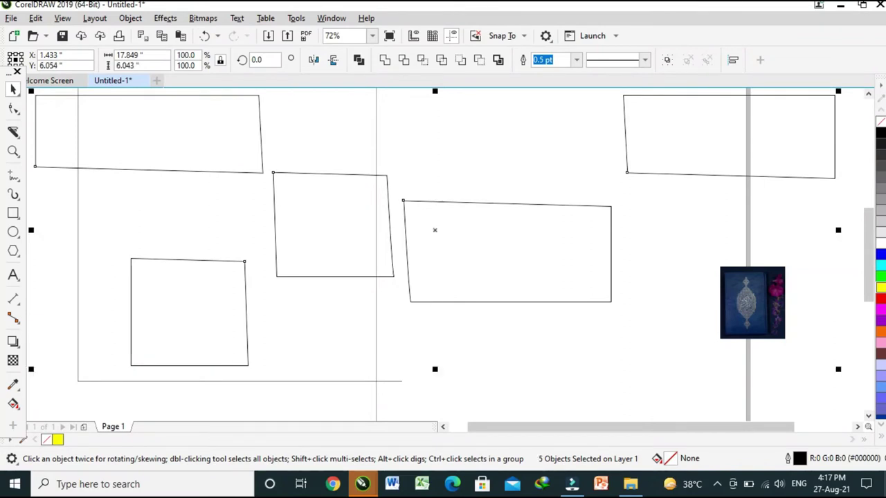
key("Delete")
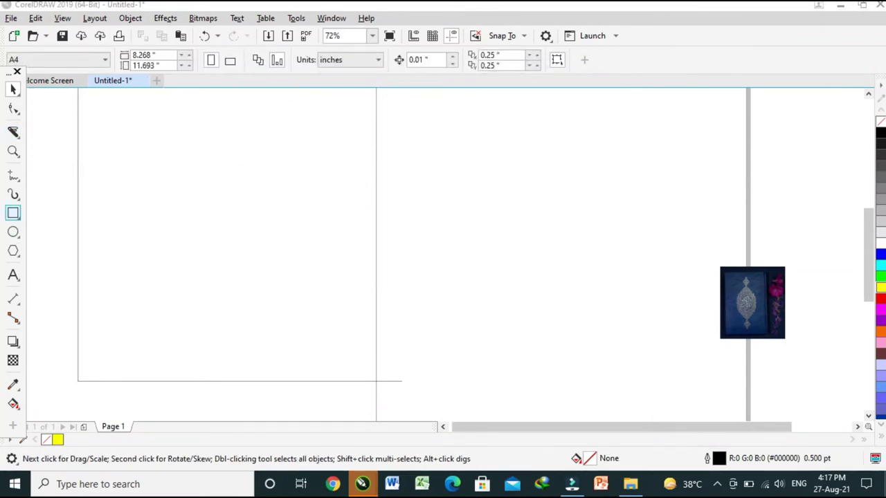
Draw eleven separate unfilled rectangles of various sizes across the empty area, the largest about 2.6 by 2.0 inches.
left_click(13, 213)
left_click_drag(163, 125, 220, 161)
left_click_drag(144, 218, 224, 258)
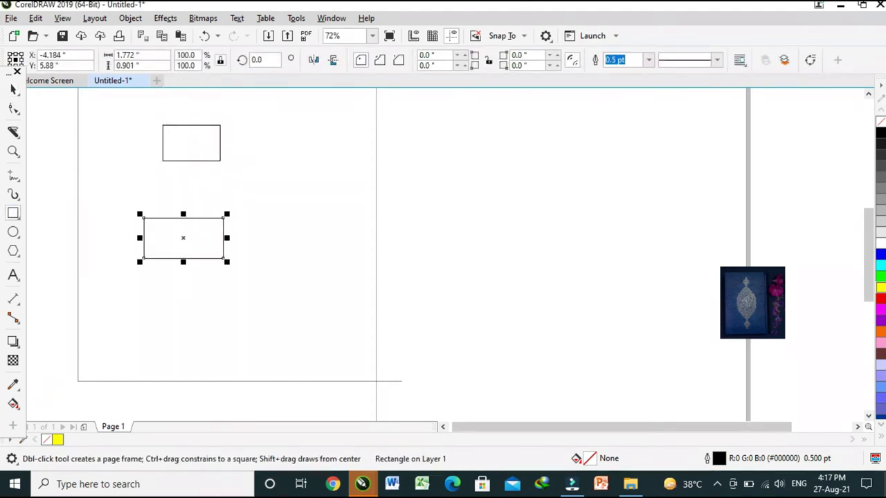
left_click_drag(302, 168, 360, 233)
left_click_drag(236, 302, 302, 332)
left_click_drag(387, 151, 431, 185)
left_click_drag(477, 229, 557, 281)
left_click_drag(576, 128, 669, 180)
left_click_drag(387, 278, 510, 376)
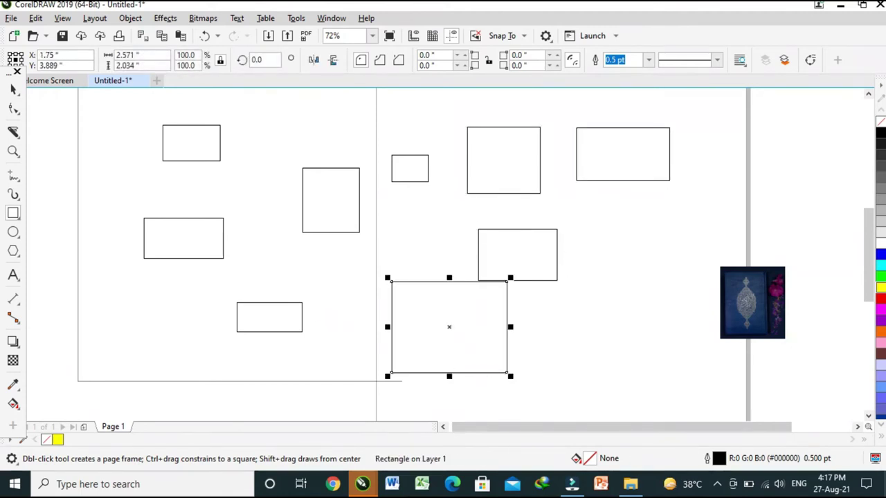
left_click_drag(582, 312, 682, 370)
left_click_drag(629, 240, 708, 303)
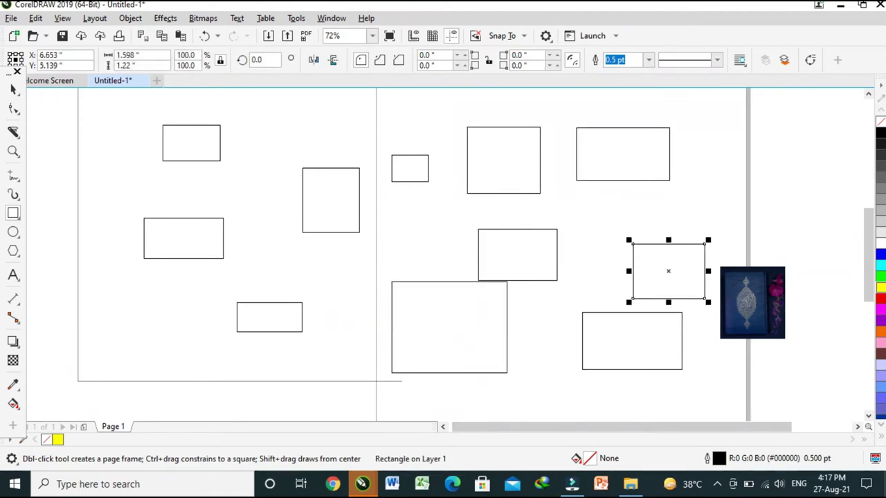
Remove the two leftmost rectangles with the Virtual Segment Delete tool.
left_click(12, 89)
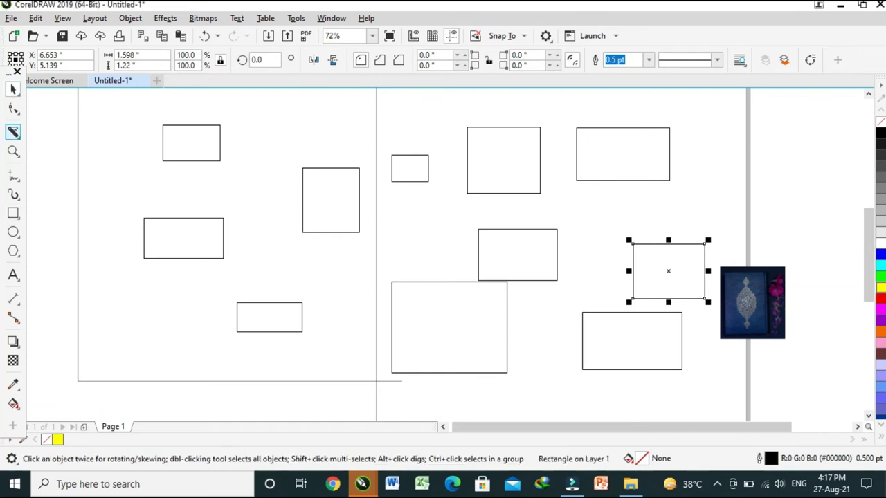
left_click(17, 136)
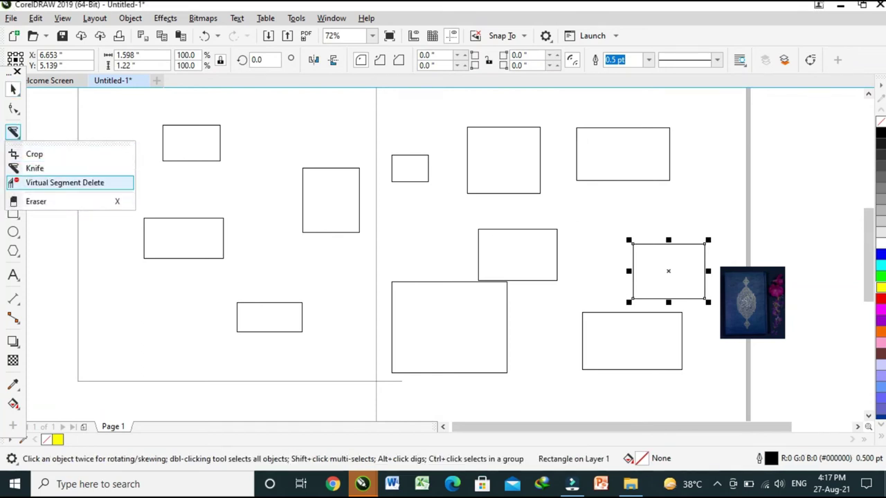
left_click(65, 183)
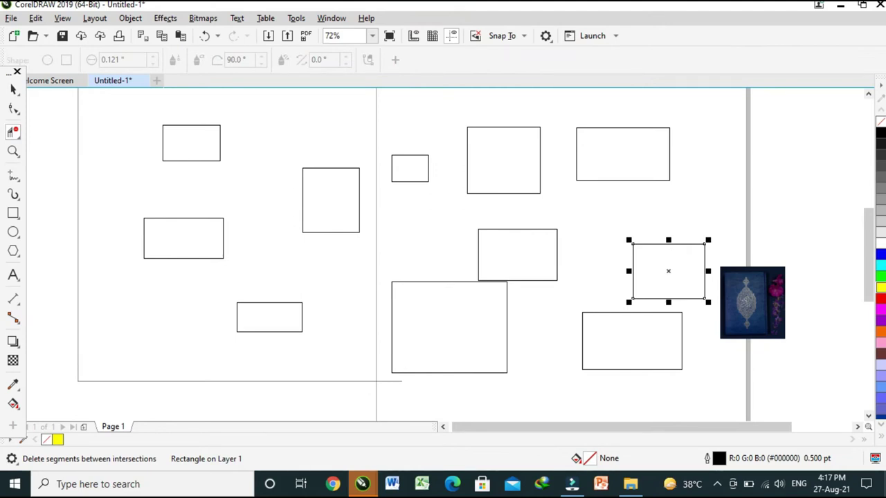
left_click_drag(206, 171, 204, 177)
left_click_drag(203, 176, 202, 274)
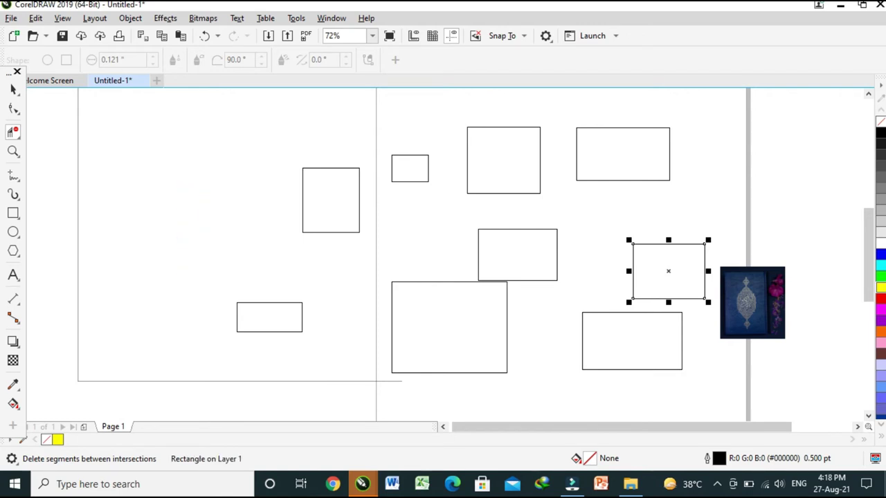
Remove the remaining nine rectangles with Virtual Segment Delete, sweeping over several at once.
left_click_drag(453, 167, 555, 167)
left_click(577, 166)
left_click_drag(486, 269, 499, 289)
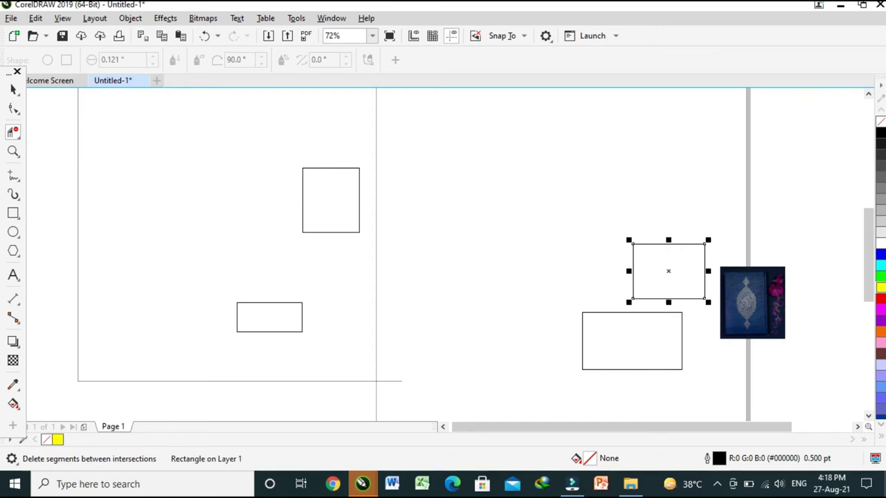
left_click_drag(669, 307, 673, 325)
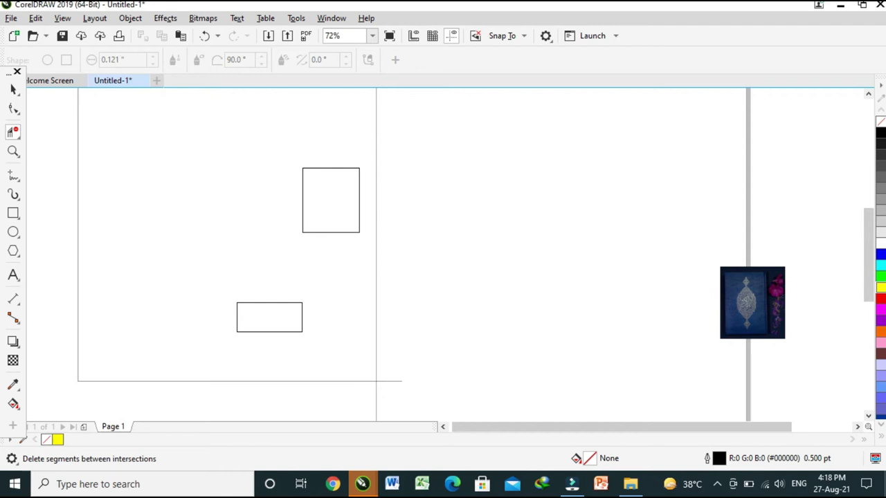
left_click_drag(331, 209, 331, 210)
left_click_drag(270, 322, 275, 388)
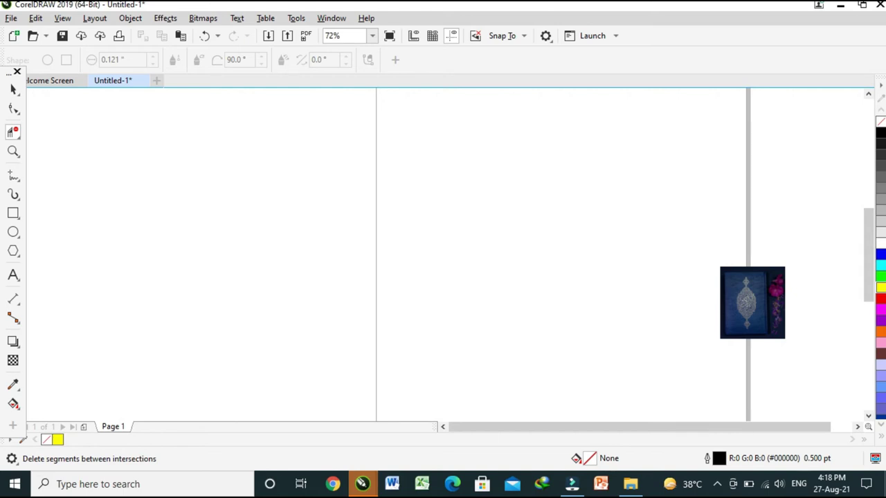
Draw a rectangle about 6.7 by 2.7 inches and fill it with blue (#0000FF).
left_click(14, 213)
left_click_drag(191, 164, 493, 289)
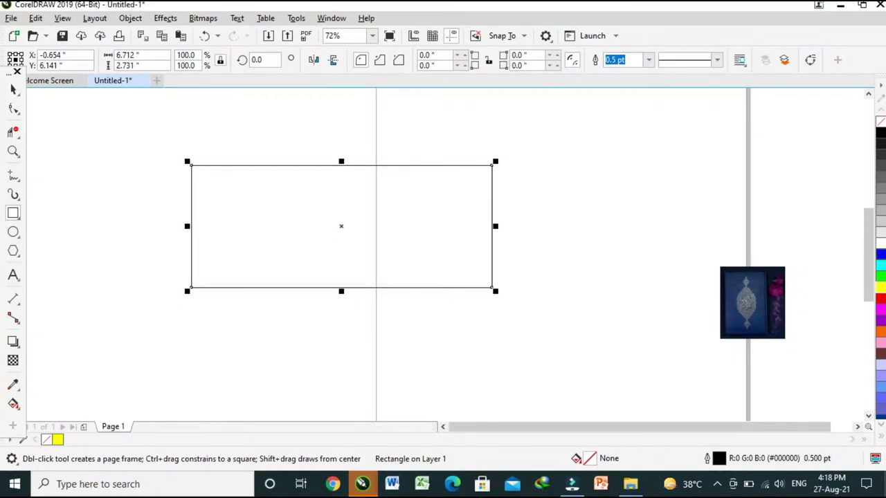
left_click(880, 254)
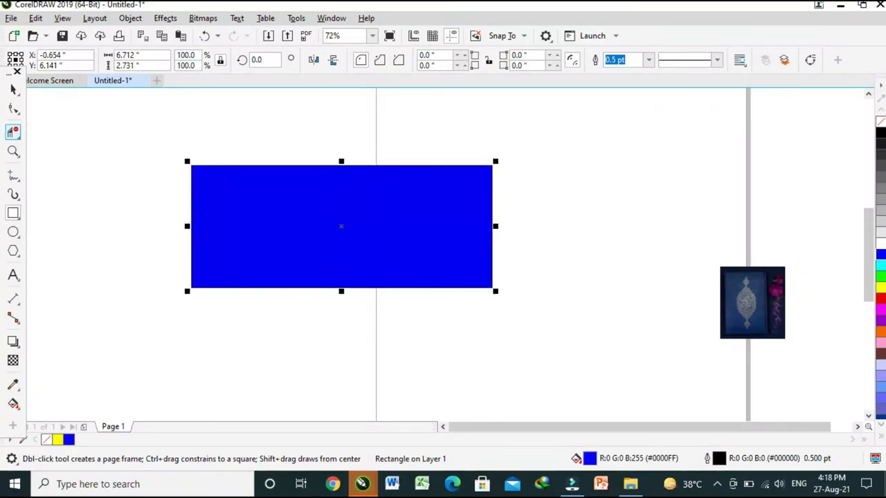
Activate the Eraser tool, try the round nib, and set up a square nib 0.281 inches in size.
left_click(15, 133)
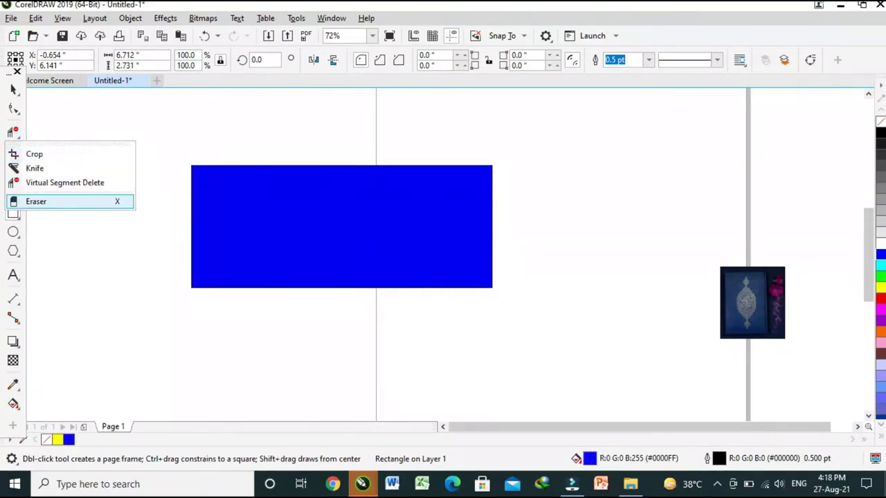
left_click(35, 200)
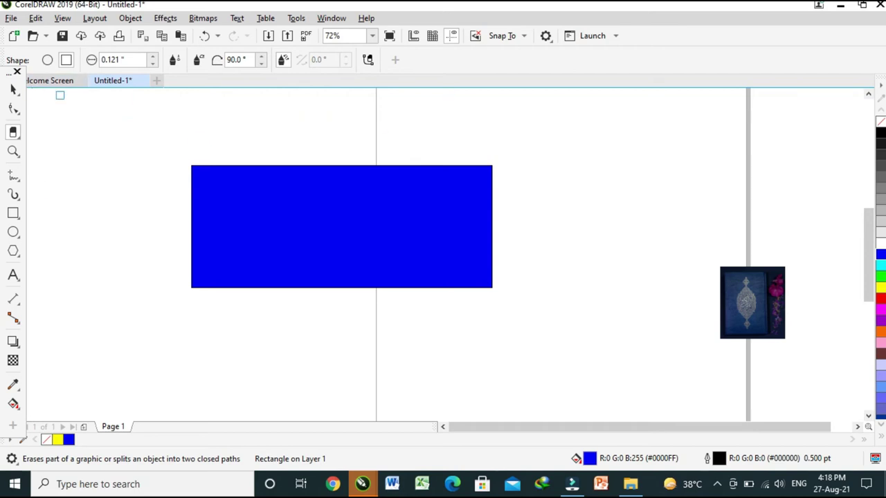
left_click(48, 59)
left_click(153, 56)
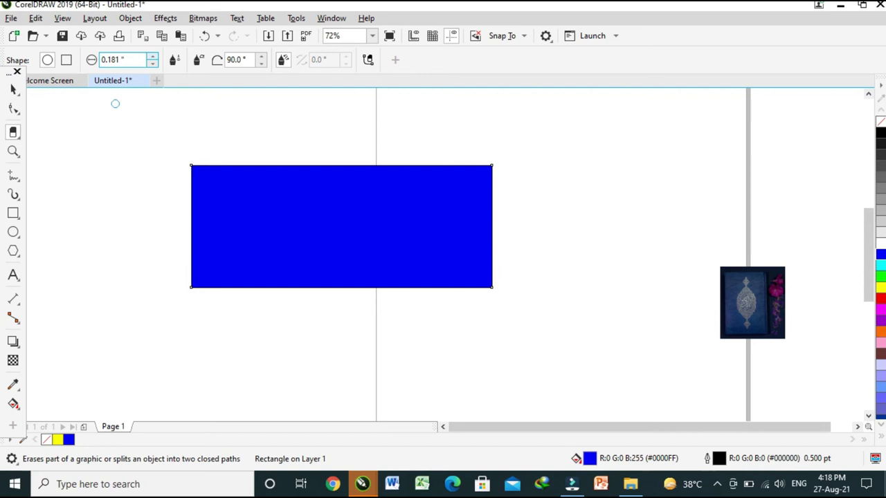
key("Up")
key("Up")
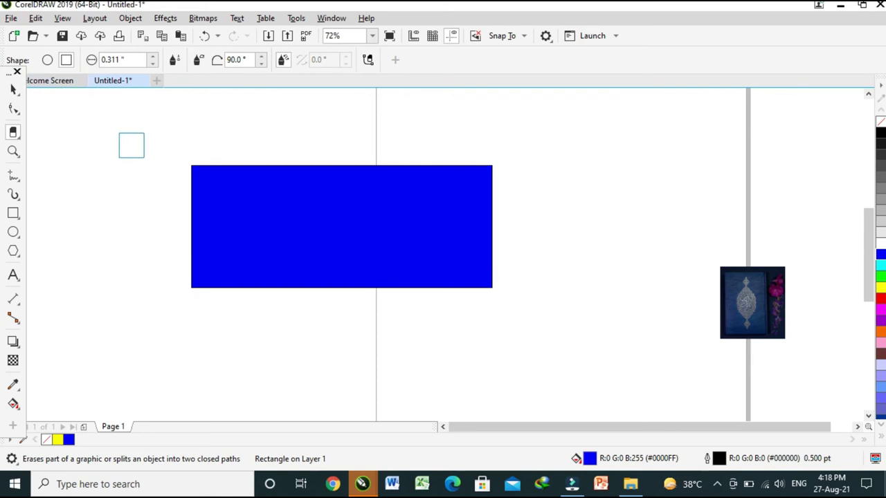
left_click(152, 63)
left_click(152, 64)
key("Down")
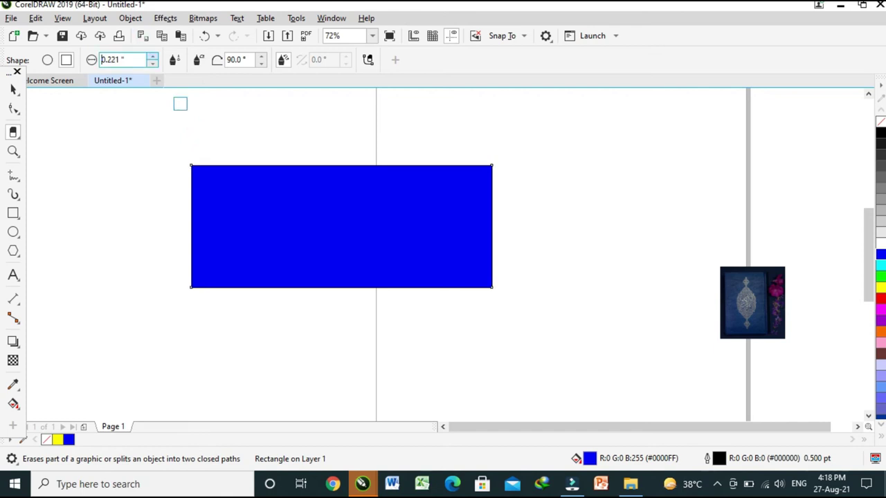
key("Return")
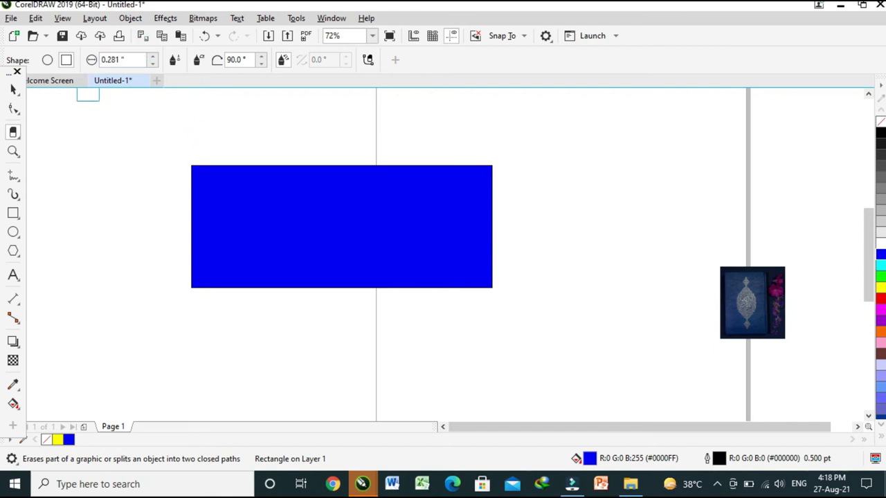
Erase the blue rectangle's left edge and a wide vertical band beside it, leaving a narrow strip at the left end.
mouse_move(190, 156)
left_mouse_down()
mouse_move(208, 196)
mouse_move(214, 289)
left_mouse_up()
left_click_drag(192, 198, 202, 312)
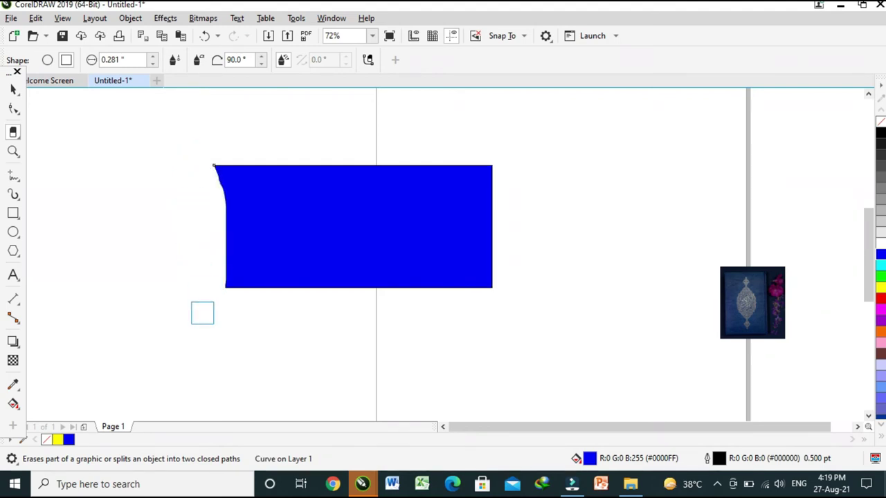
mouse_move(252, 148)
left_mouse_down()
mouse_move(247, 230)
mouse_move(257, 298)
left_mouse_up()
left_click_drag(291, 148, 297, 322)
mouse_move(273, 154)
left_mouse_down()
mouse_move(266, 316)
mouse_move(275, 251)
left_mouse_up()
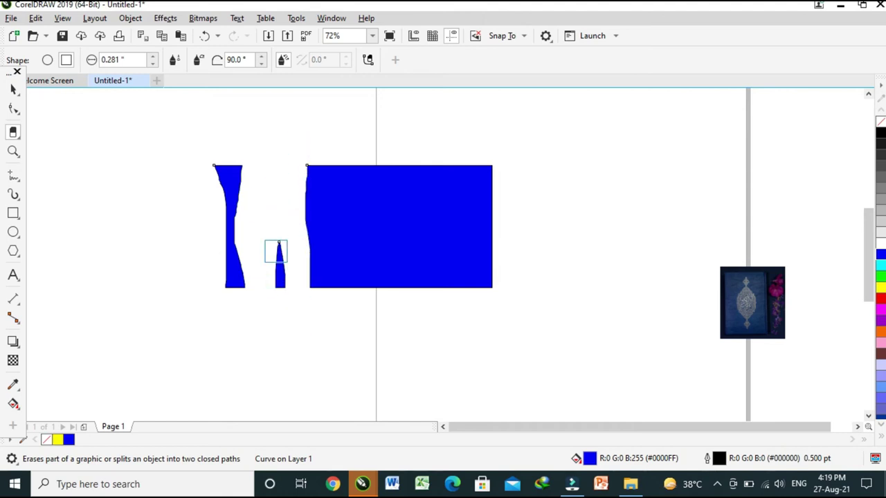
Divide the remaining right part into six pieces with one horizontal and two vertical eraser strokes, clearing the leftover sliver.
left_click_drag(288, 209, 563, 234)
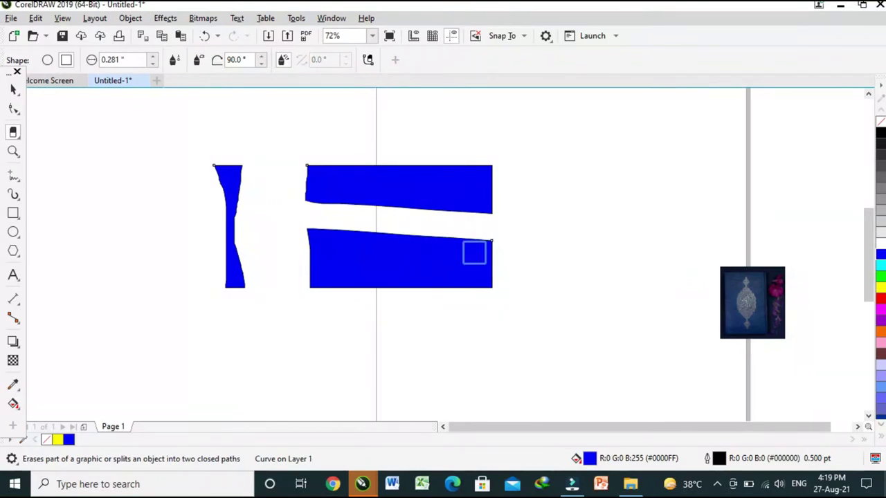
left_click_drag(413, 162, 419, 304)
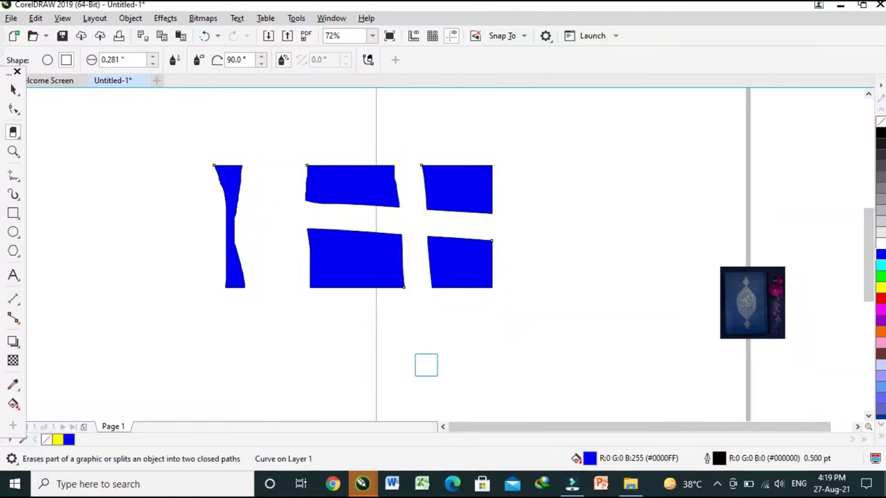
left_click_drag(342, 145, 373, 308)
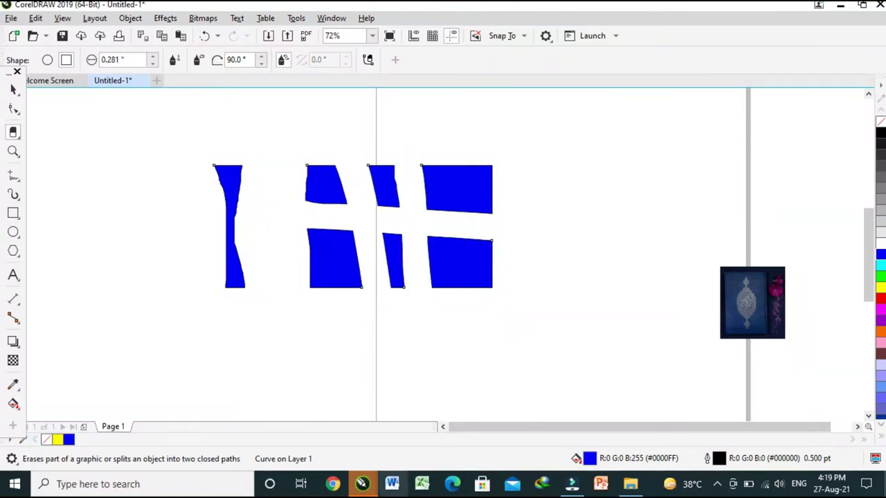
Move the erased blue shape as one object about 0.2 inches left and 0.6 inches up, and deselect it.
key("space")
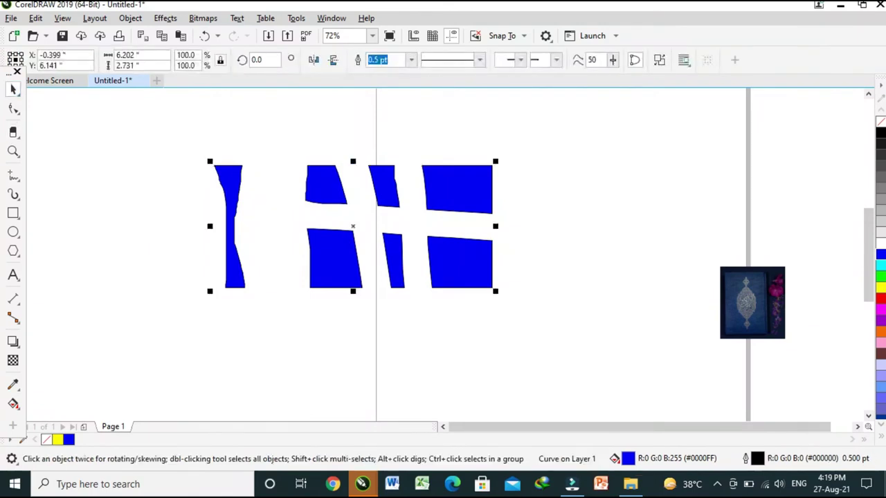
key("Escape")
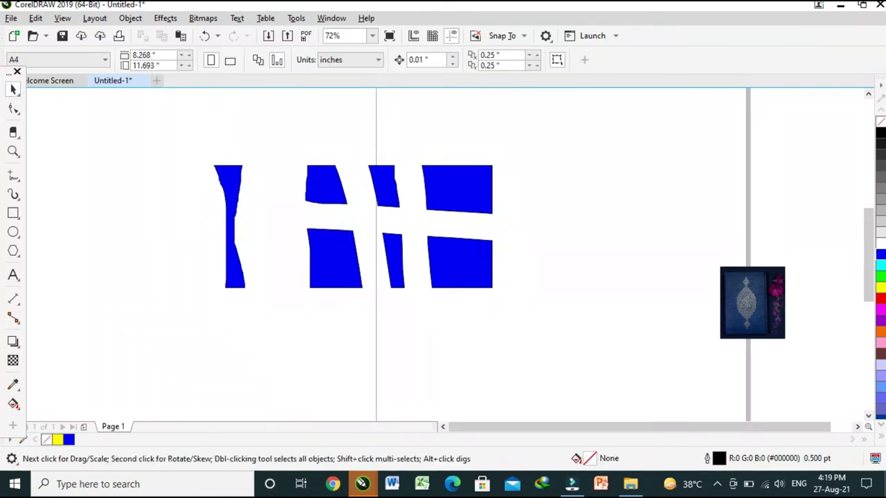
key("Tab")
left_click_drag(353, 230, 342, 203)
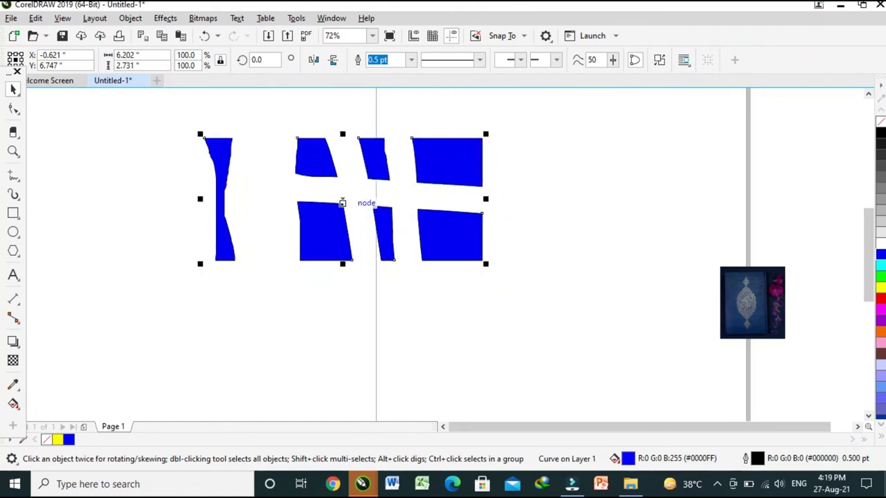
key("Escape")
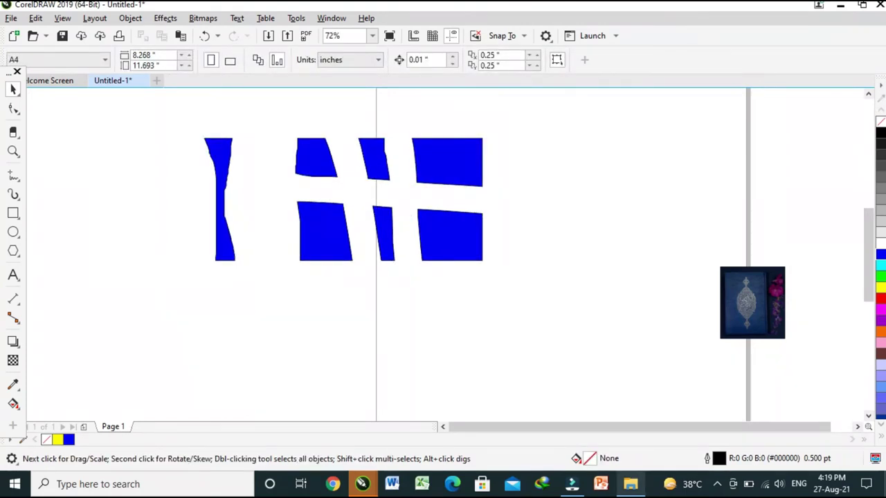
Bring the picture fdff from the islamic folder in File Explorer into the CorelDRAW page, placing it beside the blue pieces.
left_click(630, 484)
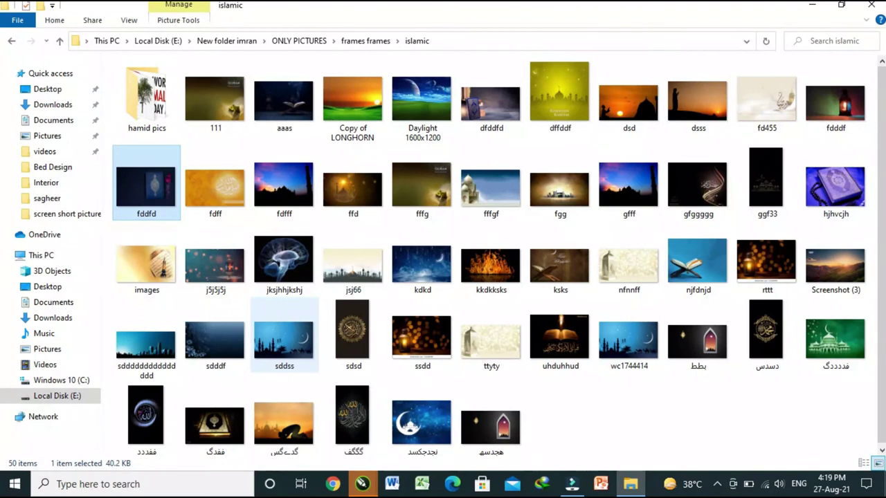
mouse_move(146, 192)
left_mouse_down()
mouse_move(341, 449)
mouse_move(183, 313)
mouse_move(128, 211)
mouse_move(142, 197)
left_mouse_up()
left_click_drag(215, 186, 748, 284)
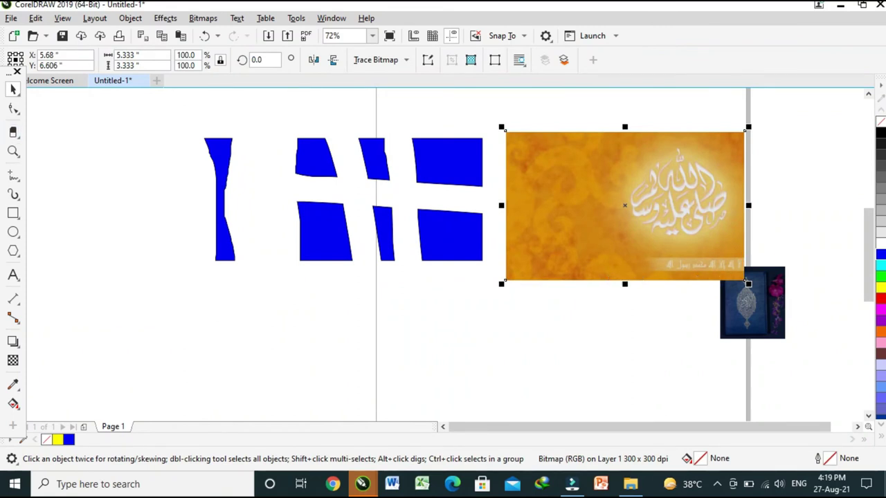
Erase the orange picture's bottom edge and a vertical band between its plain area and the calligraphy.
left_click(13, 131)
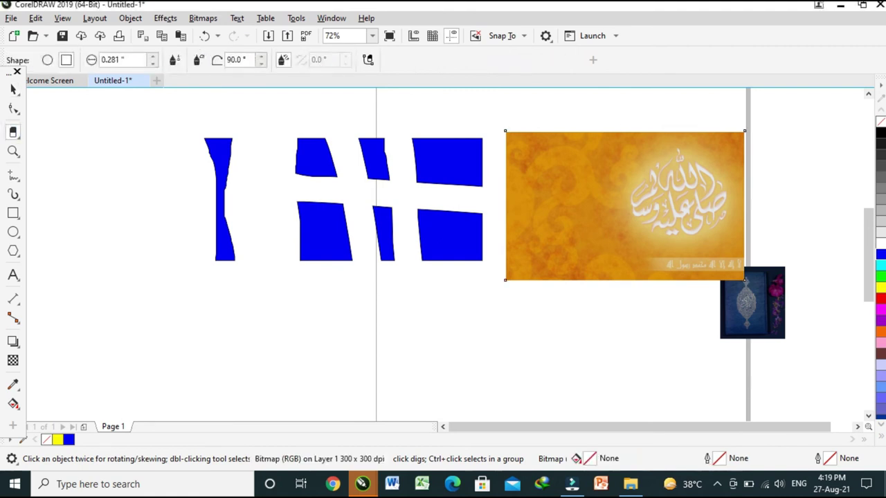
mouse_move(748, 266)
left_mouse_down()
mouse_move(497, 289)
mouse_move(482, 282)
mouse_move(568, 270)
mouse_move(501, 263)
mouse_move(750, 257)
left_mouse_up()
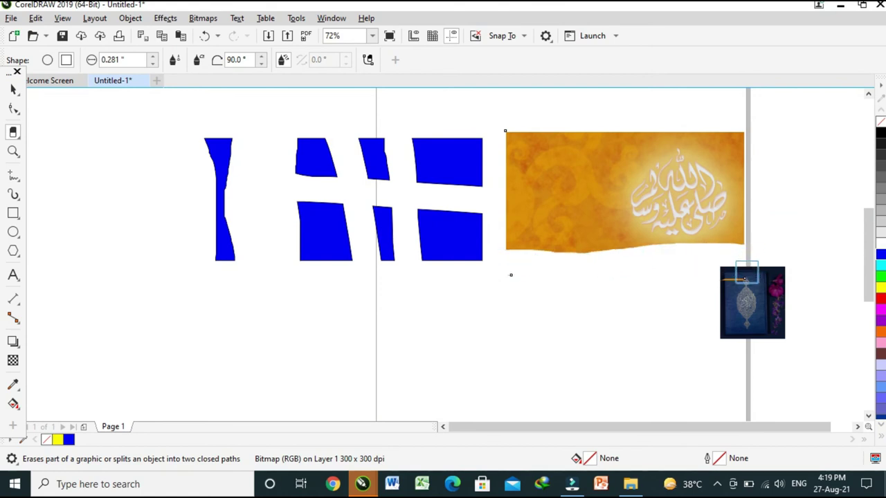
mouse_move(558, 132)
left_mouse_down()
mouse_move(587, 122)
mouse_move(597, 194)
mouse_move(583, 242)
left_mouse_up()
left_click_drag(575, 140, 571, 149)
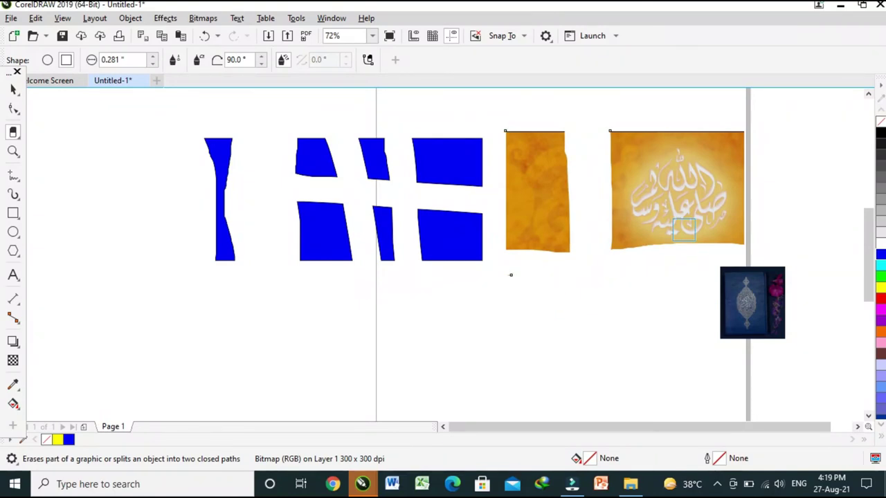
Erase the picture's separated plain piece and the background around the calligraphy, leaving an irregular outline close to the lettering, and return to the Pick tool.
left_click_drag(530, 146, 564, 142)
mouse_move(514, 164)
left_mouse_down()
mouse_move(569, 166)
mouse_move(512, 185)
left_mouse_up()
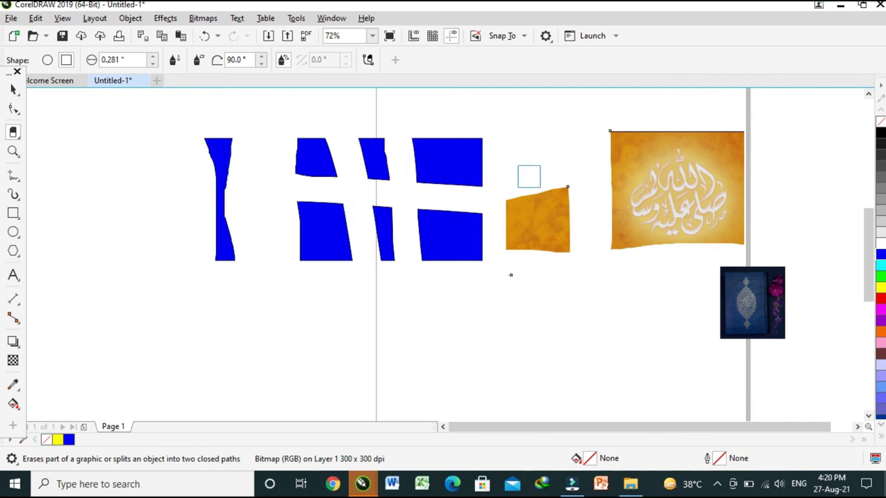
mouse_move(566, 182)
left_mouse_down()
mouse_move(566, 253)
mouse_move(554, 180)
mouse_move(547, 254)
left_mouse_up()
mouse_move(544, 291)
left_mouse_down()
mouse_move(535, 196)
mouse_move(524, 275)
mouse_move(514, 183)
mouse_move(519, 320)
left_mouse_up()
mouse_move(639, 108)
left_mouse_down()
mouse_move(621, 127)
mouse_move(600, 208)
mouse_move(605, 246)
mouse_move(674, 261)
mouse_move(748, 246)
mouse_move(744, 171)
mouse_move(710, 146)
mouse_move(745, 142)
mouse_move(668, 135)
mouse_move(644, 140)
mouse_move(610, 208)
mouse_move(636, 242)
mouse_move(669, 251)
mouse_move(731, 243)
mouse_move(757, 209)
left_mouse_up()
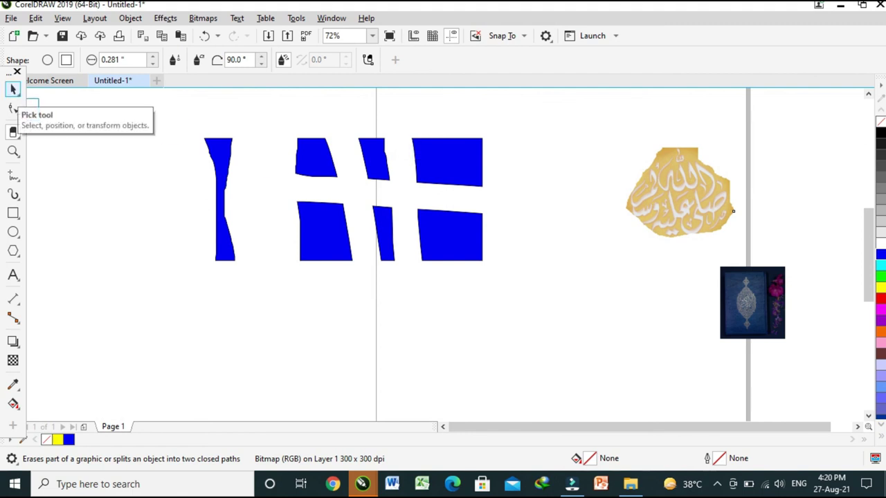
left_click(13, 89)
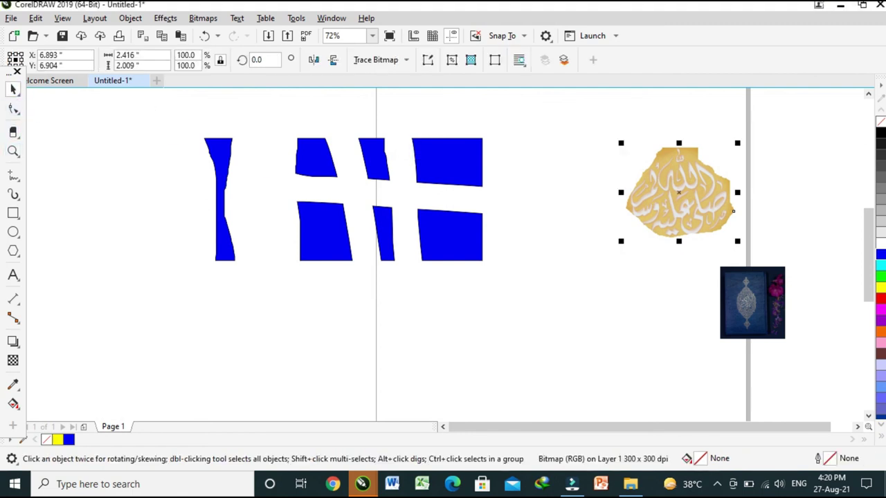
left_click(14, 133)
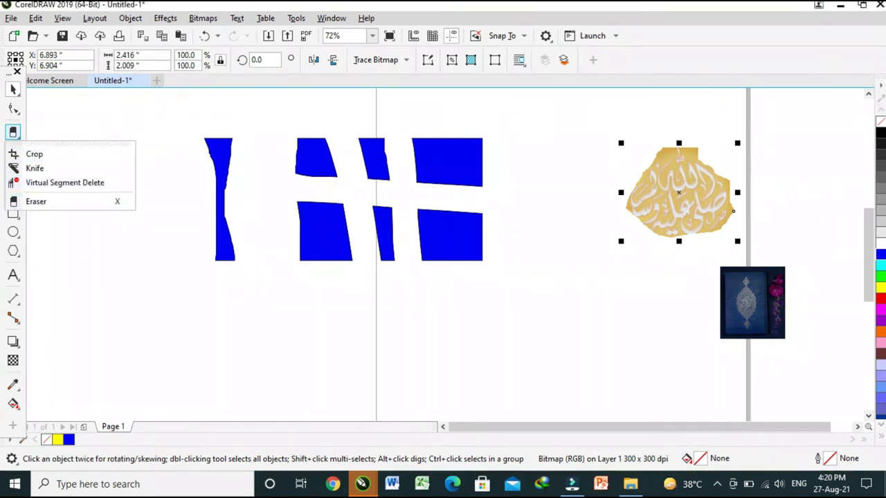
scroll(276, 192, "up", 1)
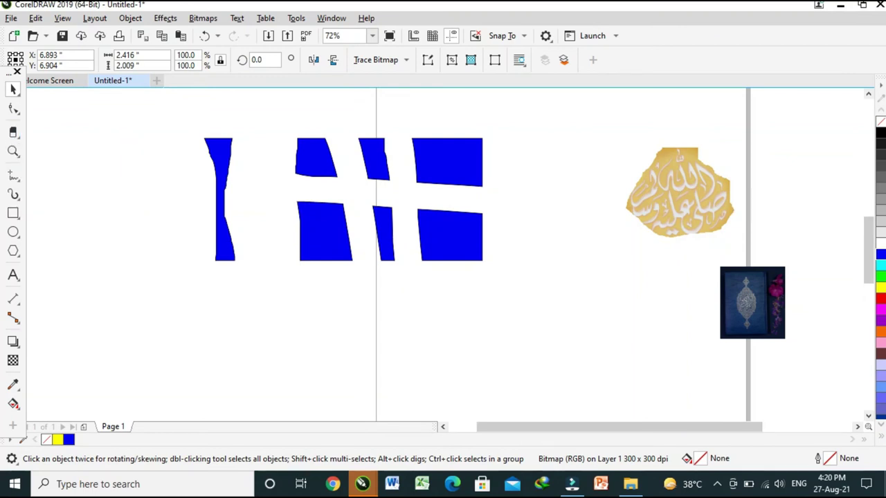
left_click(652, 200)
scroll(652, 200, "up", 1)
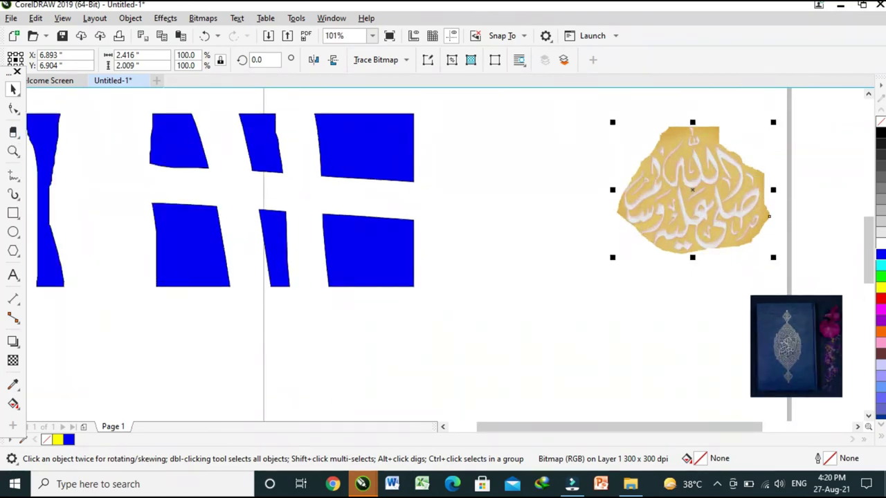
Delete the blue pieces, the calligraphy cutout and the cropped book photo together.
scroll(160, 315, "down", 2)
left_click_drag(553, 169, 62, 356)
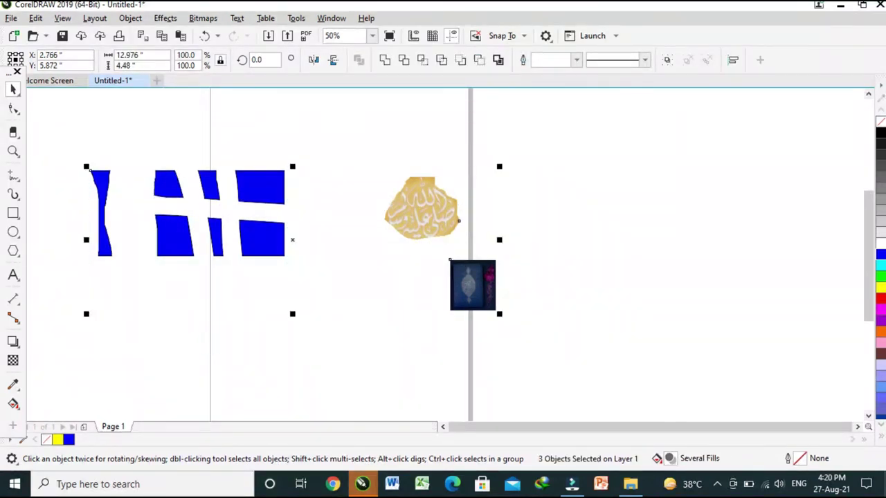
key("Delete")
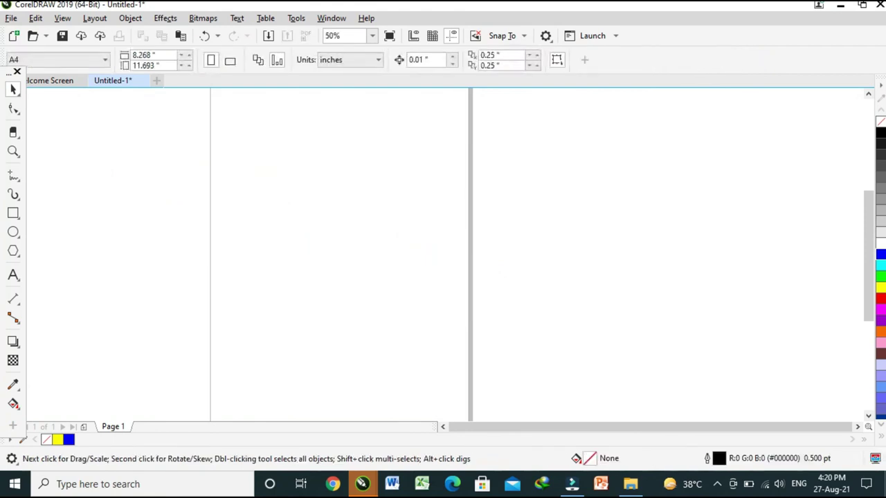